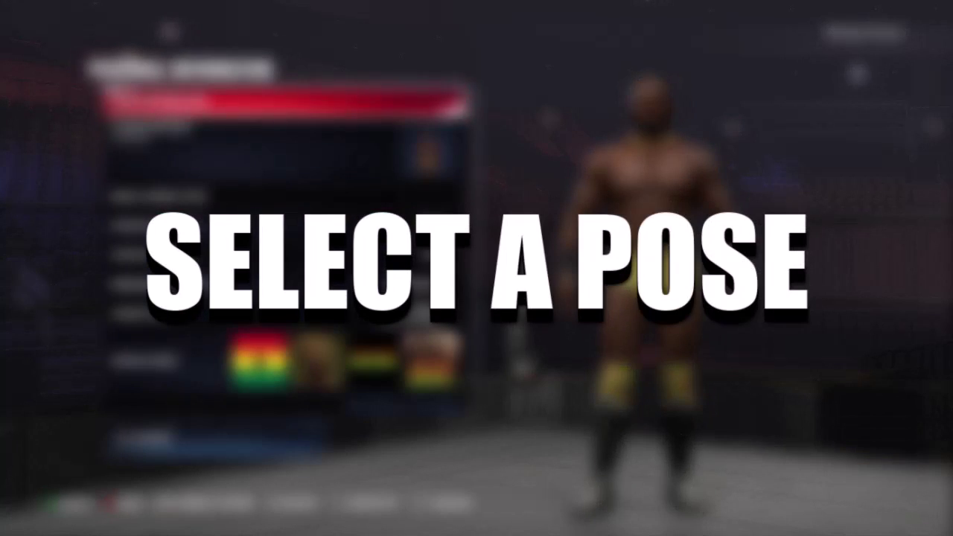
Step: Open Menu Screen Pose, choose Set All, and switch the list to MALE poses
key("Down")
key("Down")
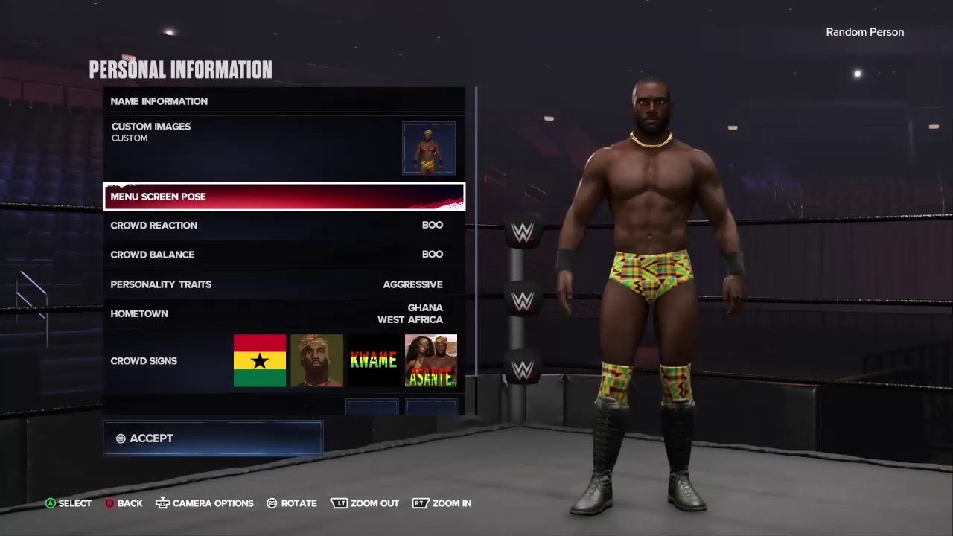
key("Return")
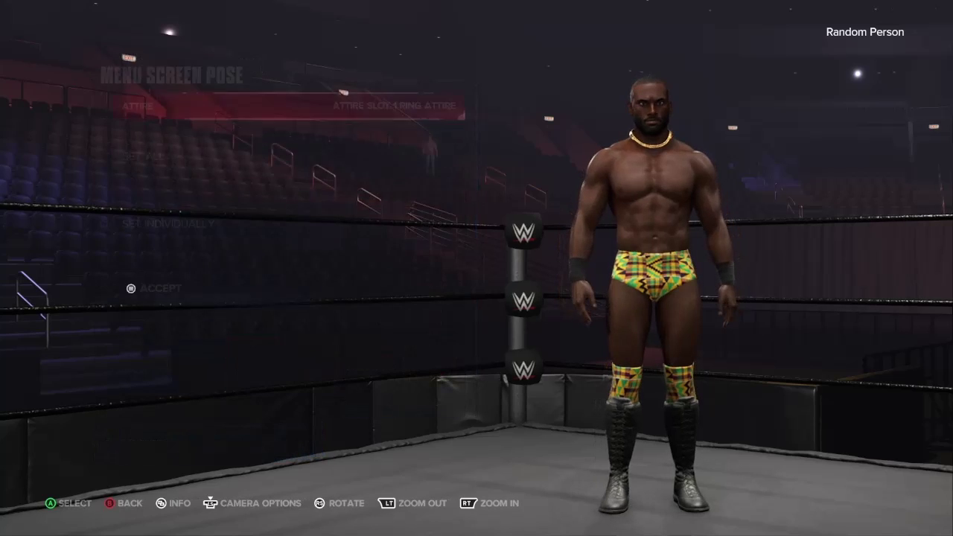
key("Return")
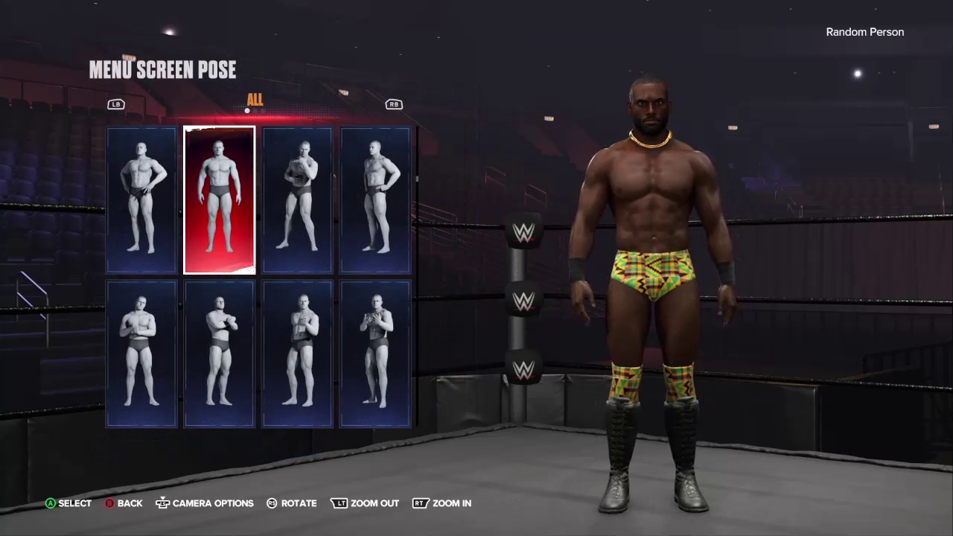
key("e")
Step: Browse the male pose grid, previewing several poses on the wrestler
key("Right")
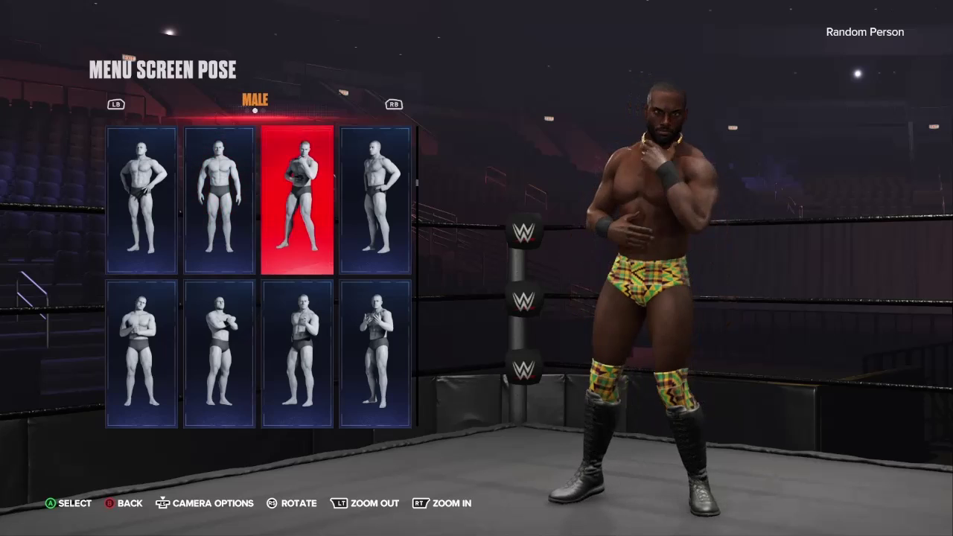
key("Right")
key("Left")
key("Left")
key("Left")
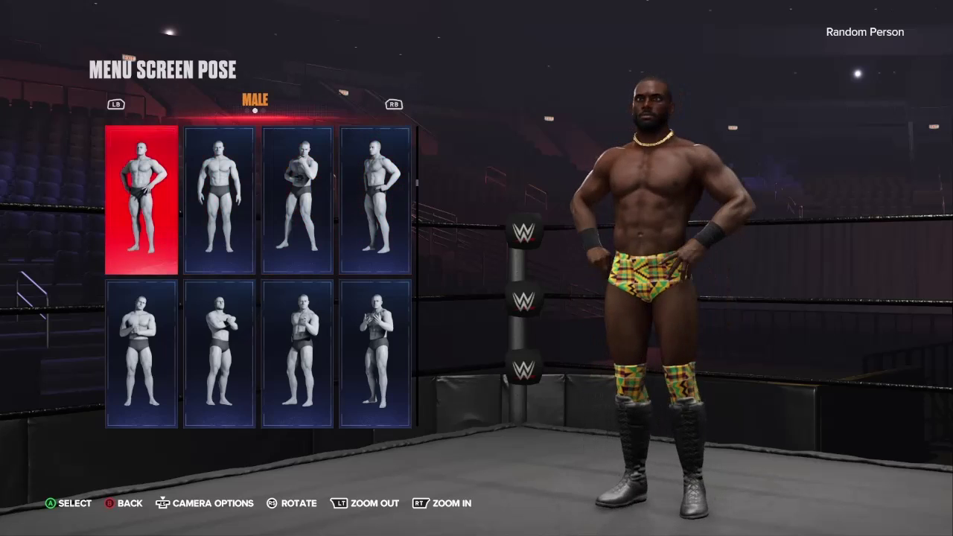
key("Down")
key("Left")
key("Left")
key("Left")
key("Left")
key("Left")
key("Left")
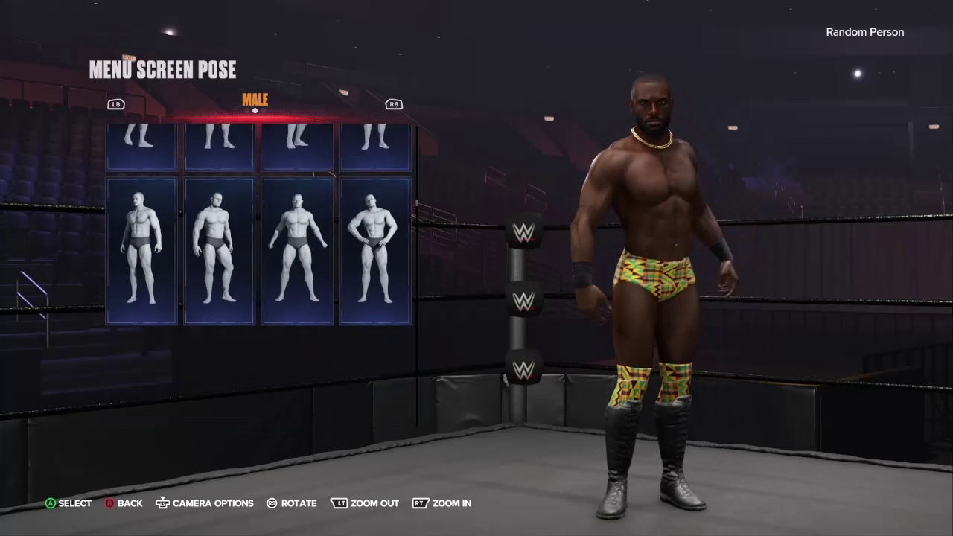
key("Left")
key("Left")
key("Left")
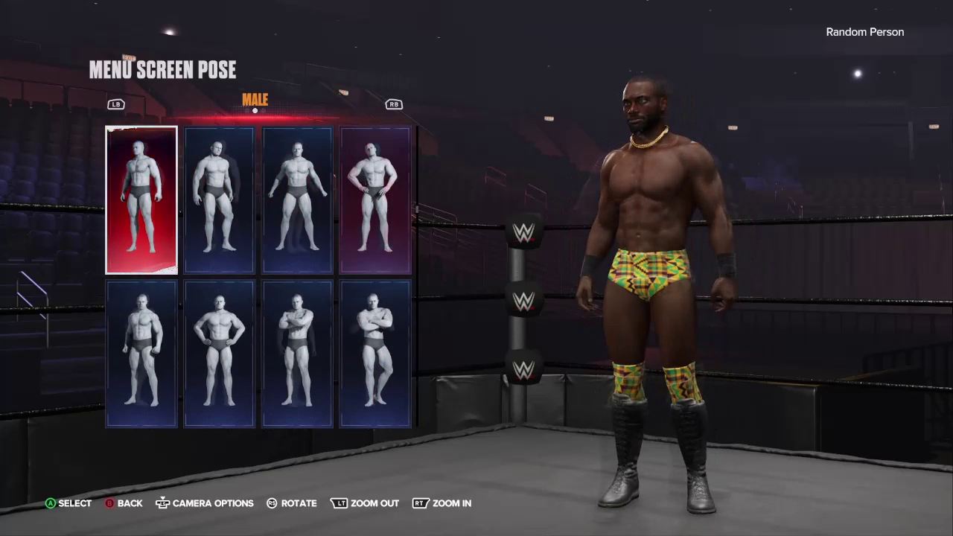
key("Left")
key("Up")
key("Up")
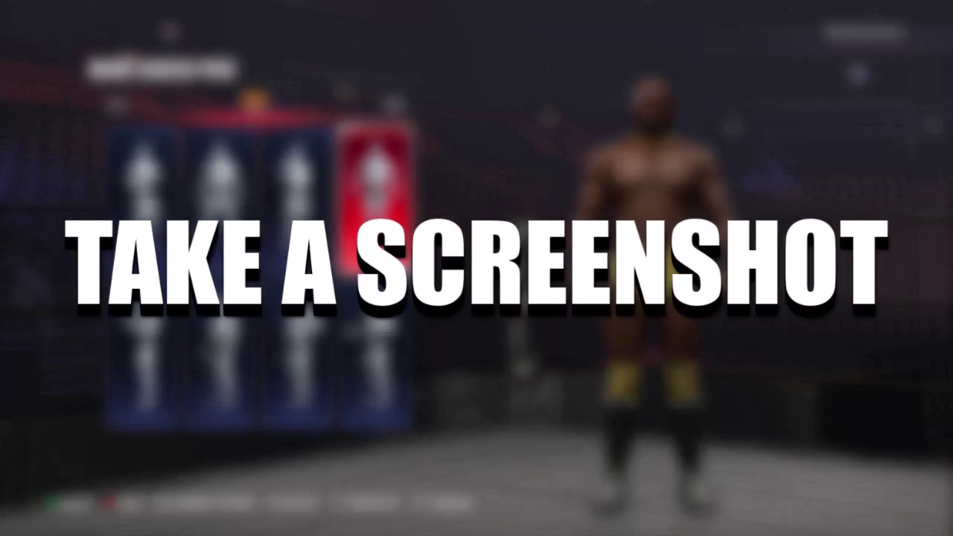
Step: Confirm the pose for all attires and zoom the camera in on the wrestler
key("Return")
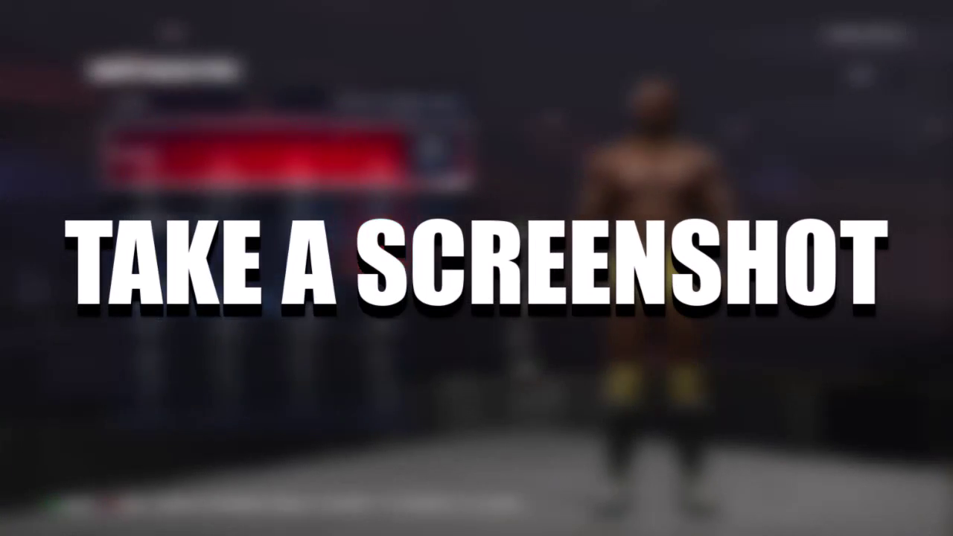
key("Return")
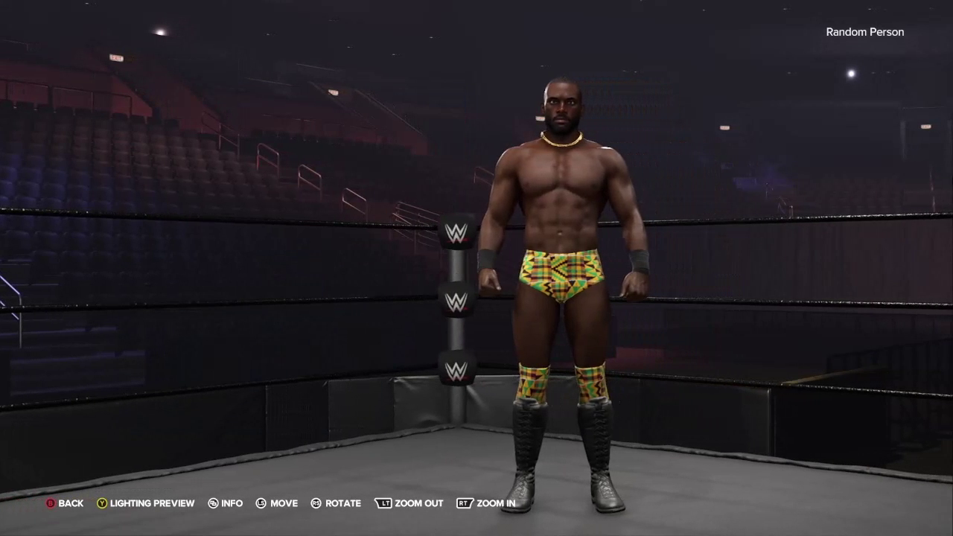
key("Page_Up")
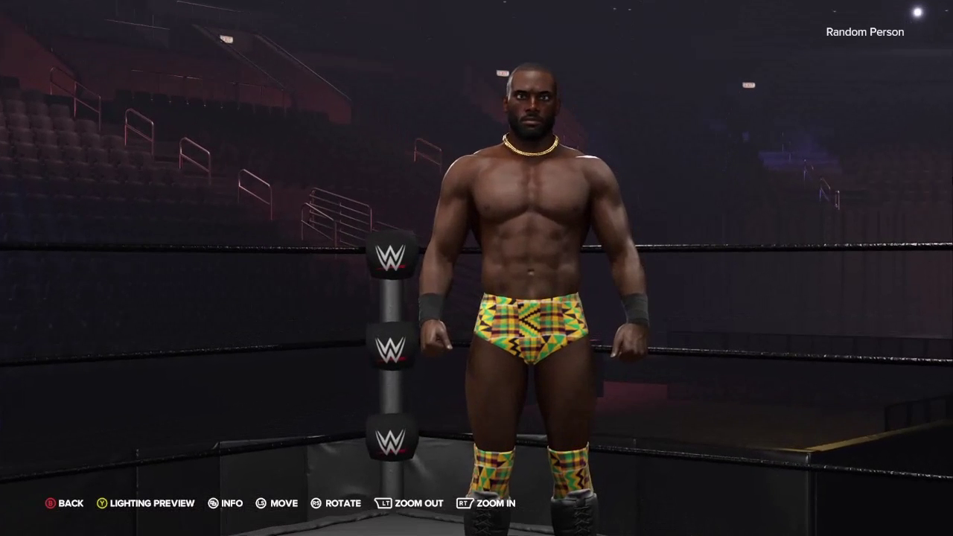
key("a")
key("Page_Up")
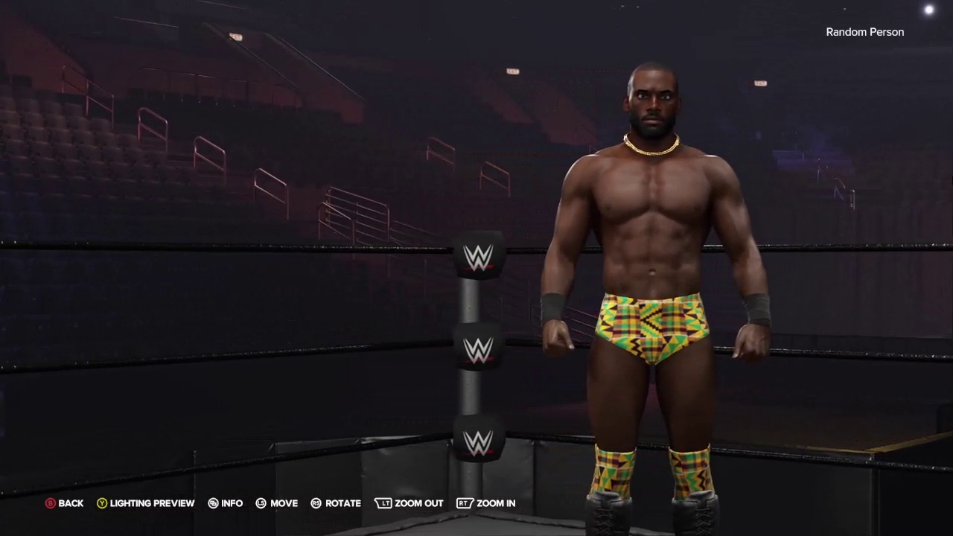
key("Page_Up")
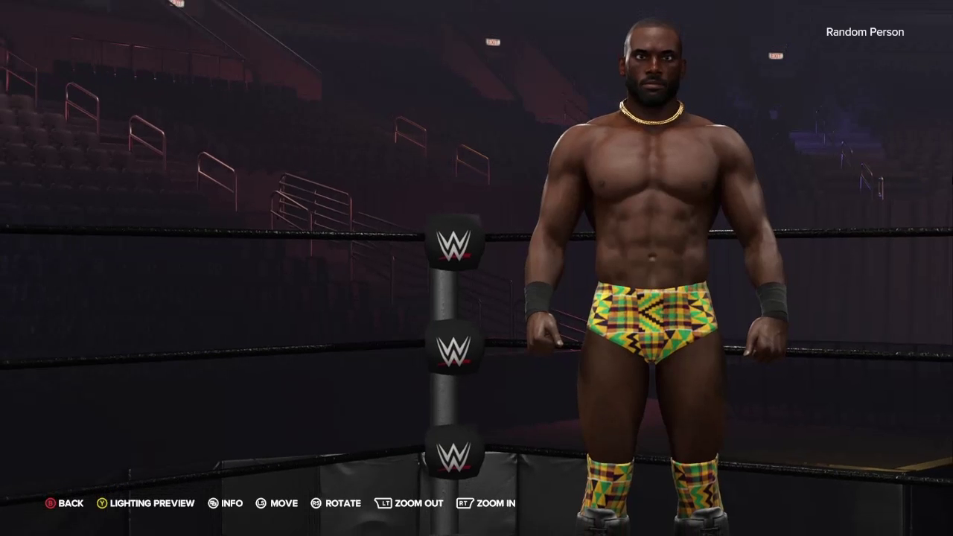
Step: Fine-tune the camera height and framing, then capture via the Xbox Game Bar
key("s")
key("w")
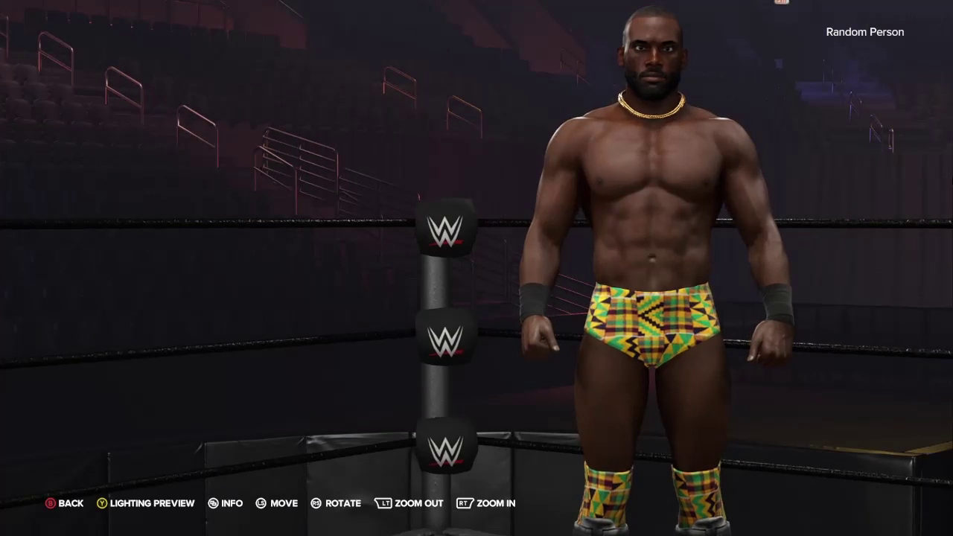
key("a")
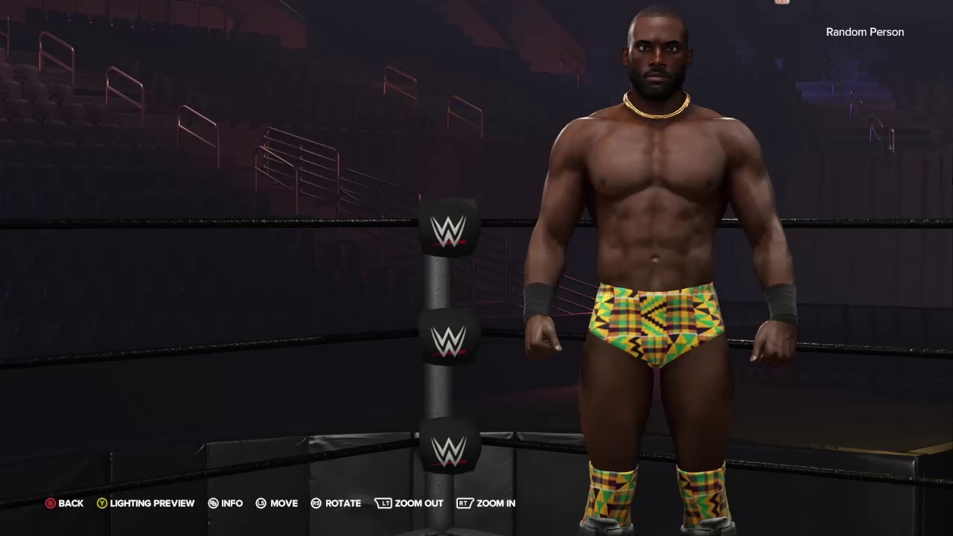
key("a")
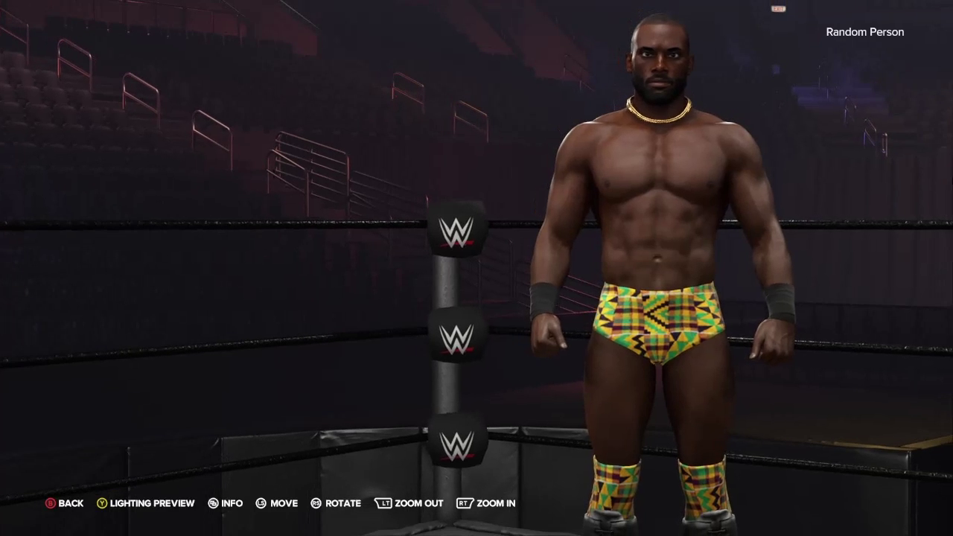
key("a")
key("super+g")
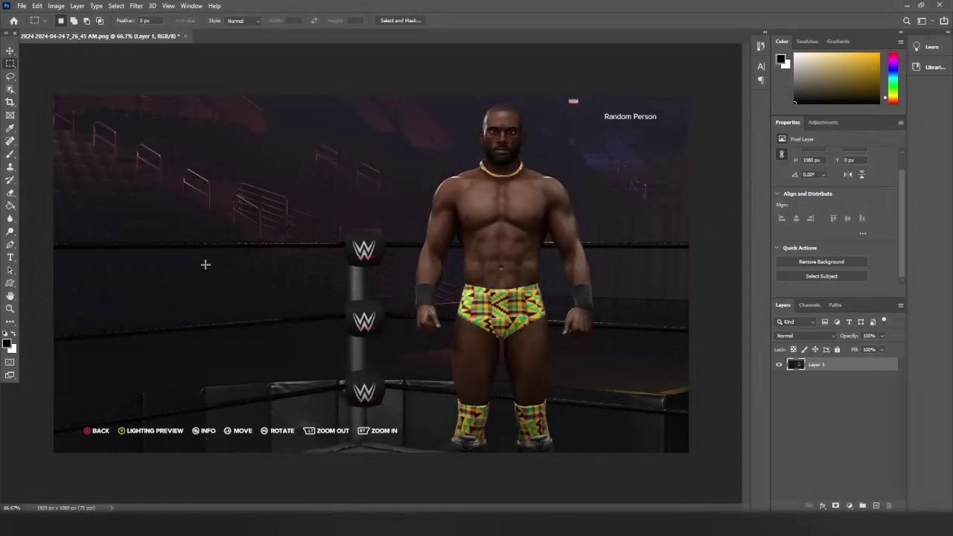
Step: Crop the screenshot to a 612 × 1080 px portrait tightly framing the wrestler
left_click(10, 102)
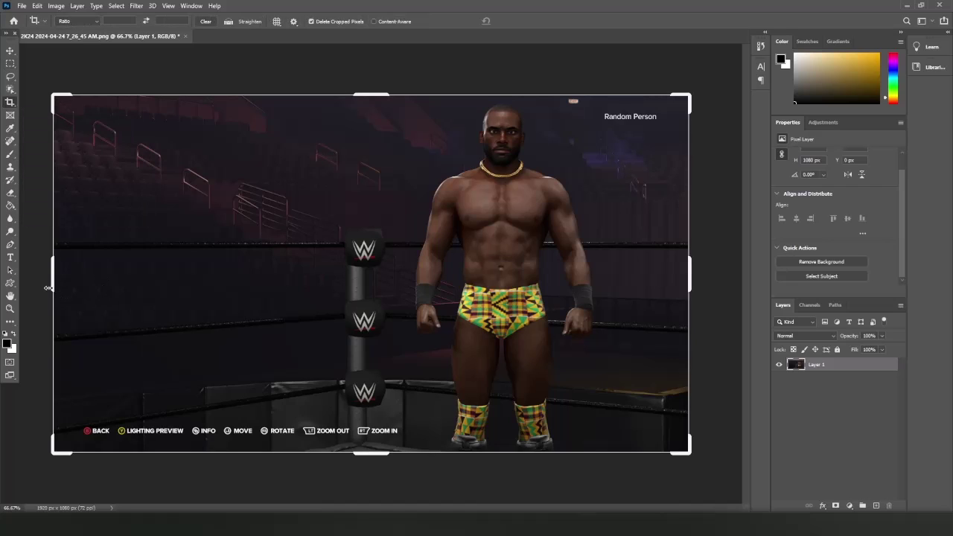
left_click_drag(48, 288, 227, 292)
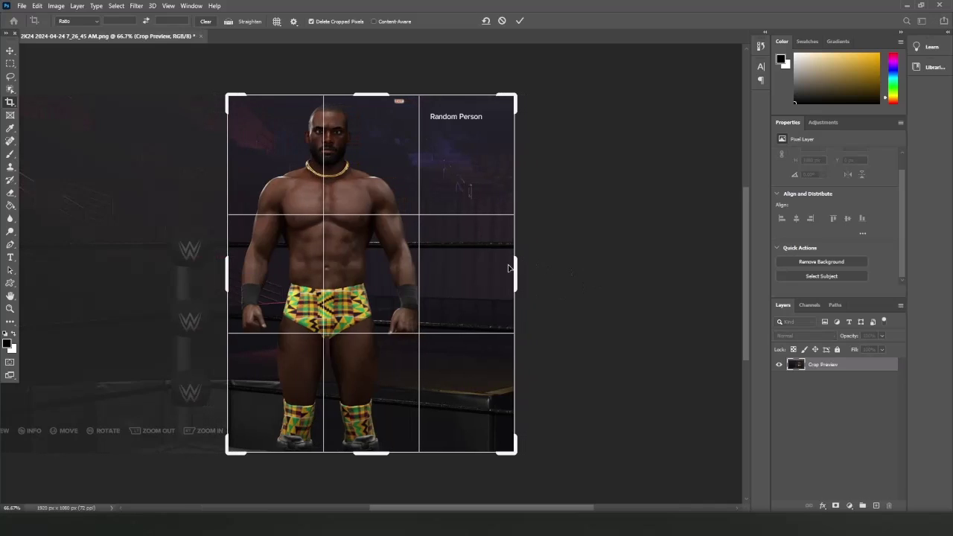
left_click_drag(514, 269, 471, 269)
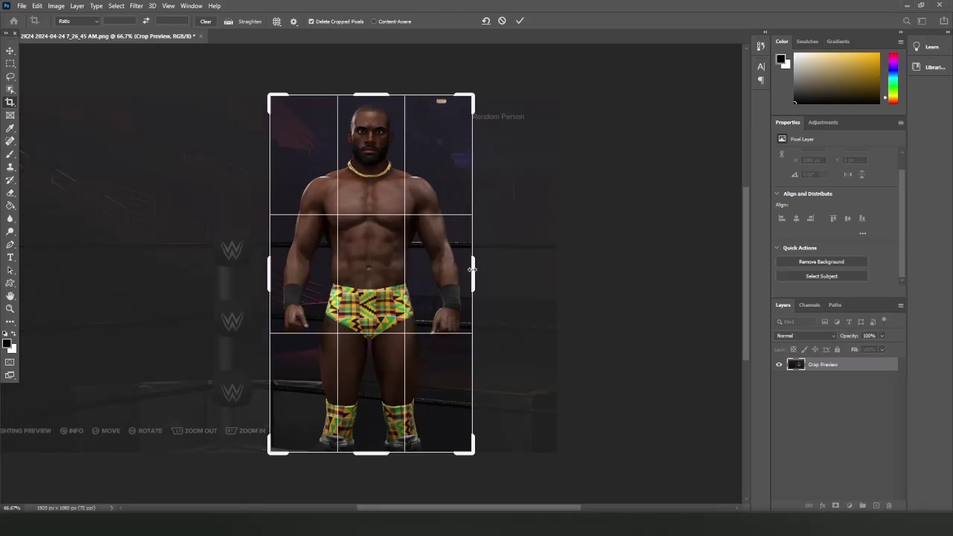
key("Return")
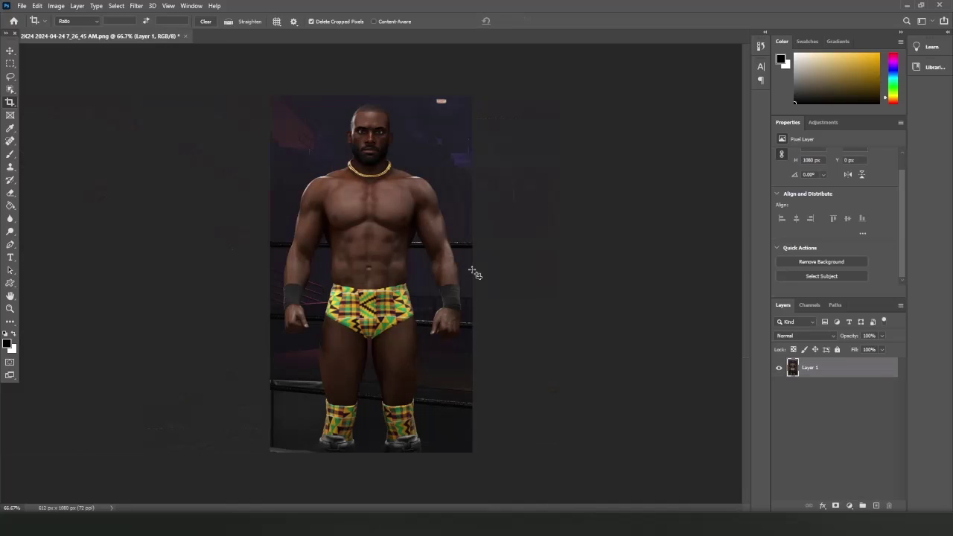
Step: Duplicate Layer 1, hide the original, and remove the background from Layer 1 copy
key("w")
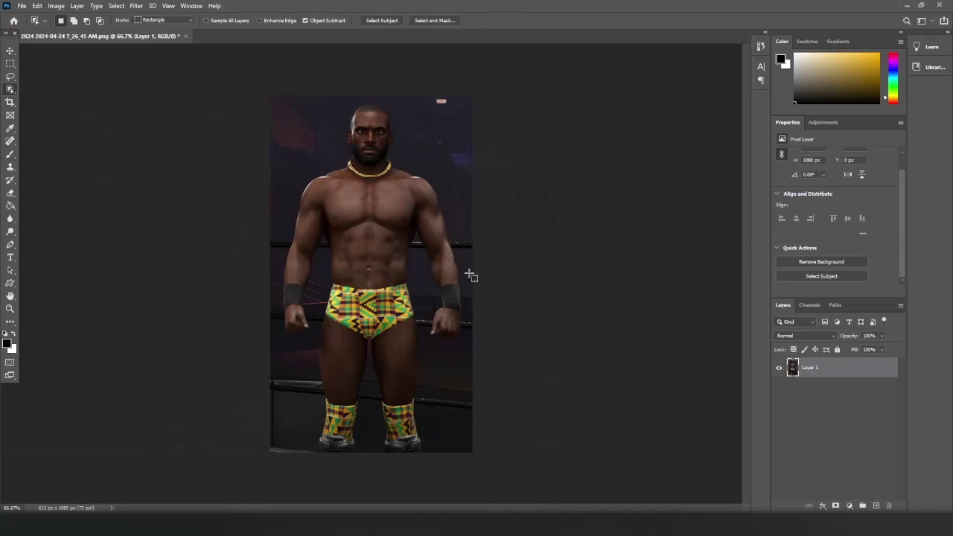
right_click(803, 364)
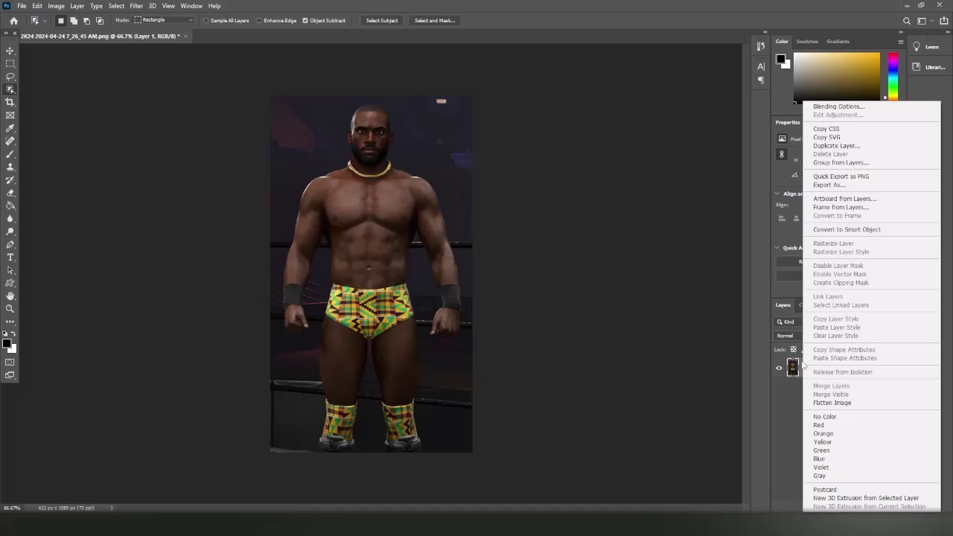
left_click(835, 145)
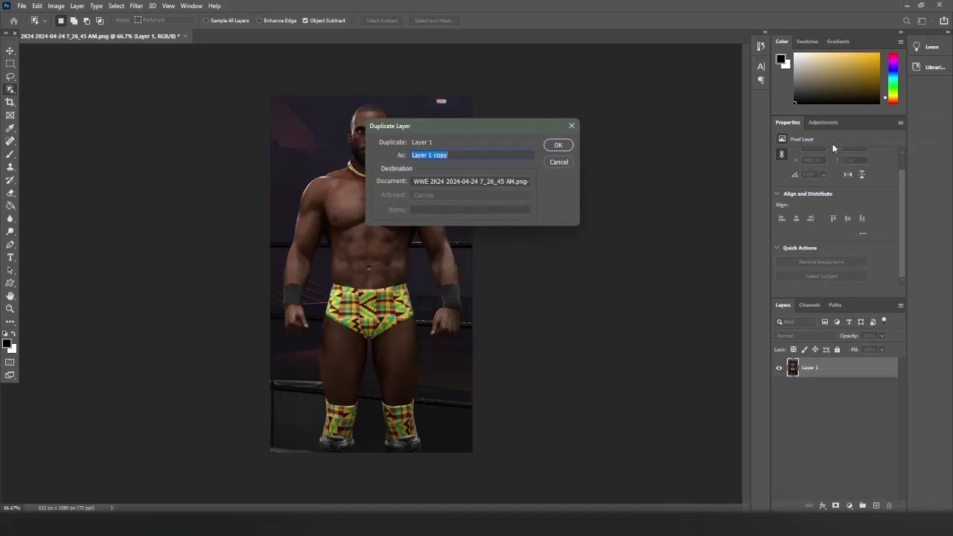
left_click(557, 146)
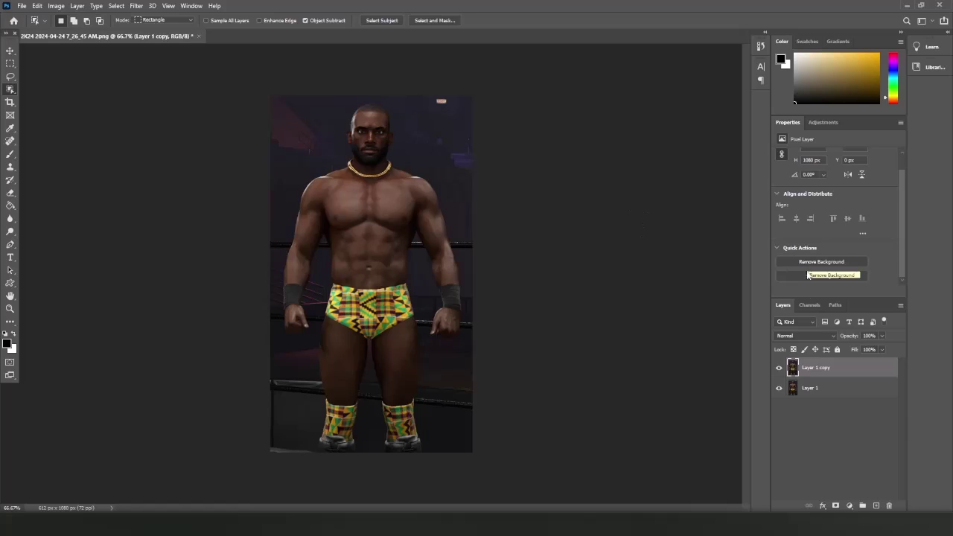
left_click(780, 388)
left_click(826, 259)
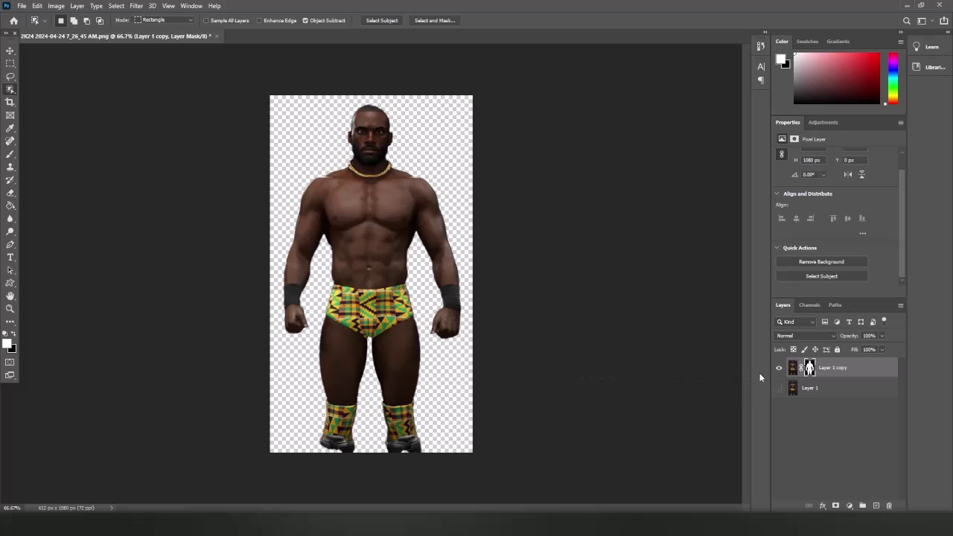
Step: Select the left sock and boot on Layer 1 and copy them to new Layer 2
left_click(778, 368)
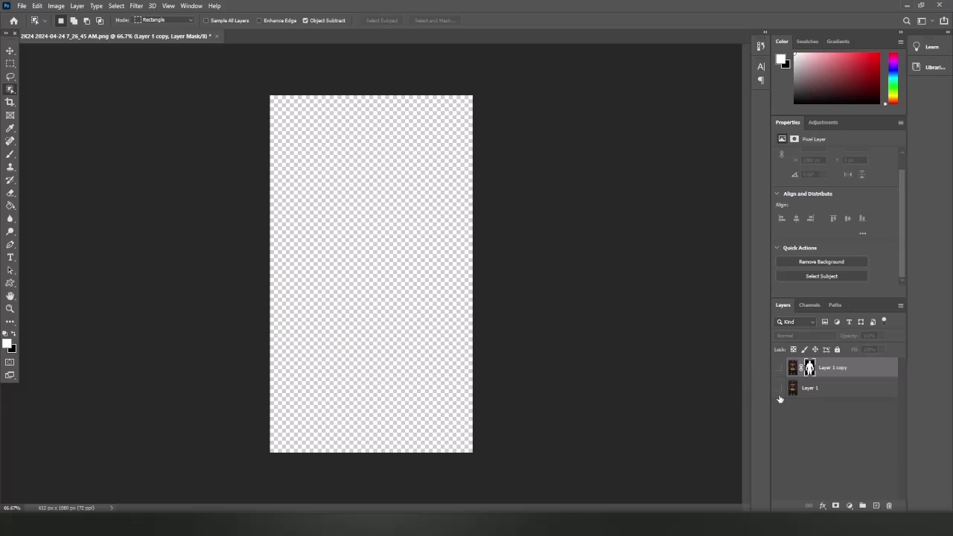
left_click(780, 390)
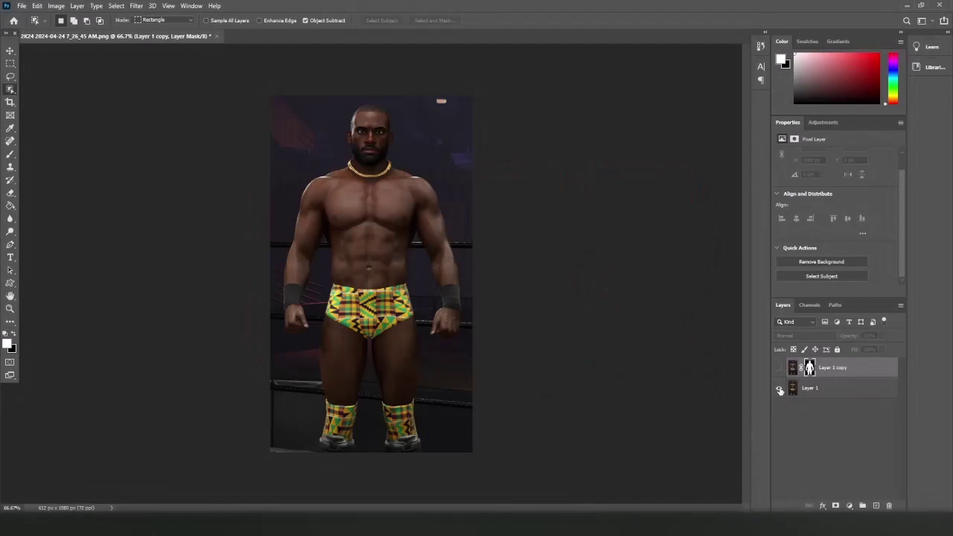
left_click(810, 390)
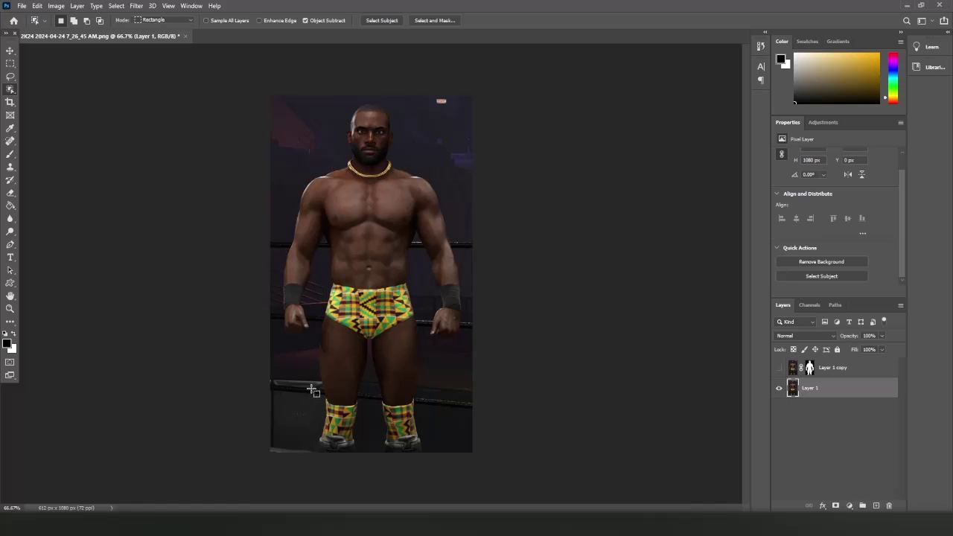
left_click_drag(313, 398, 387, 465)
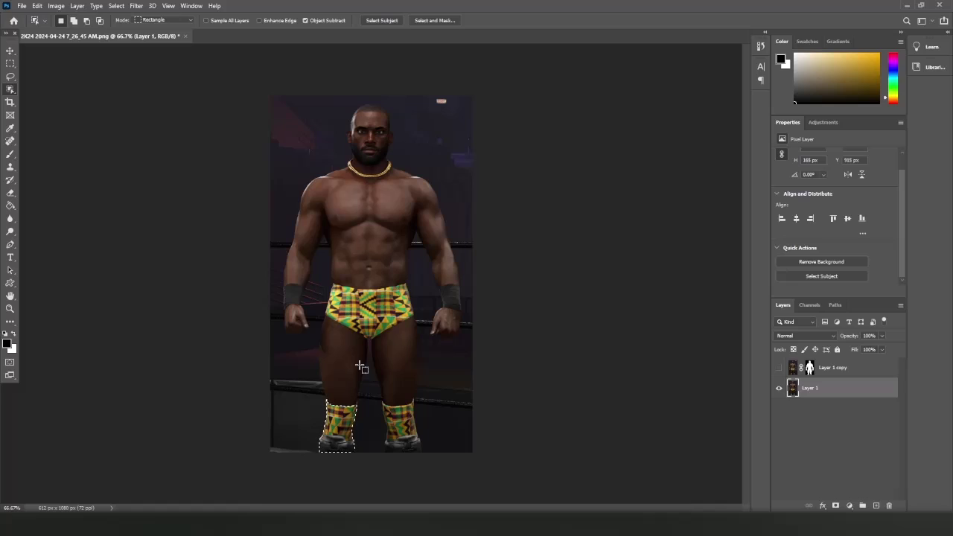
key("ctrl+j")
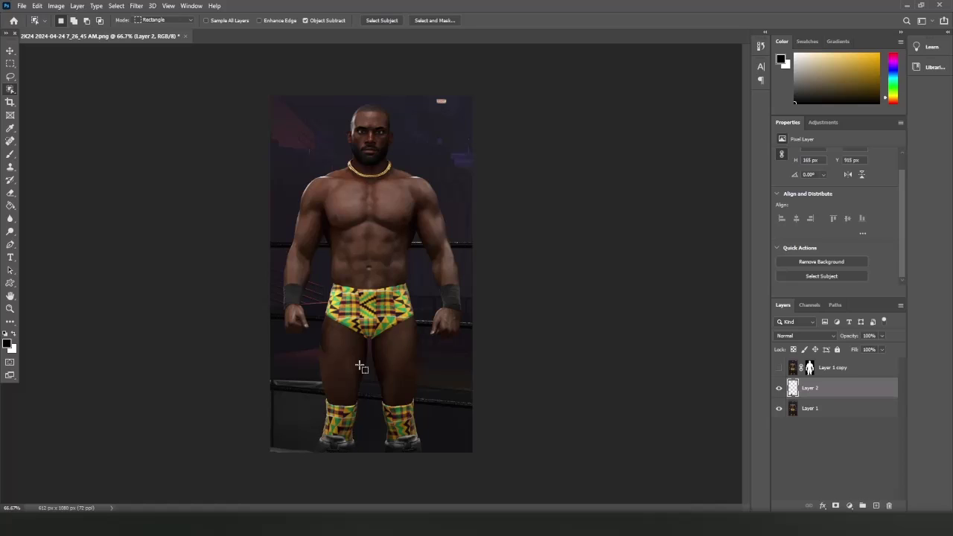
left_click(778, 410)
Step: Show the cut-out Layer 1 copy again
left_click(779, 368)
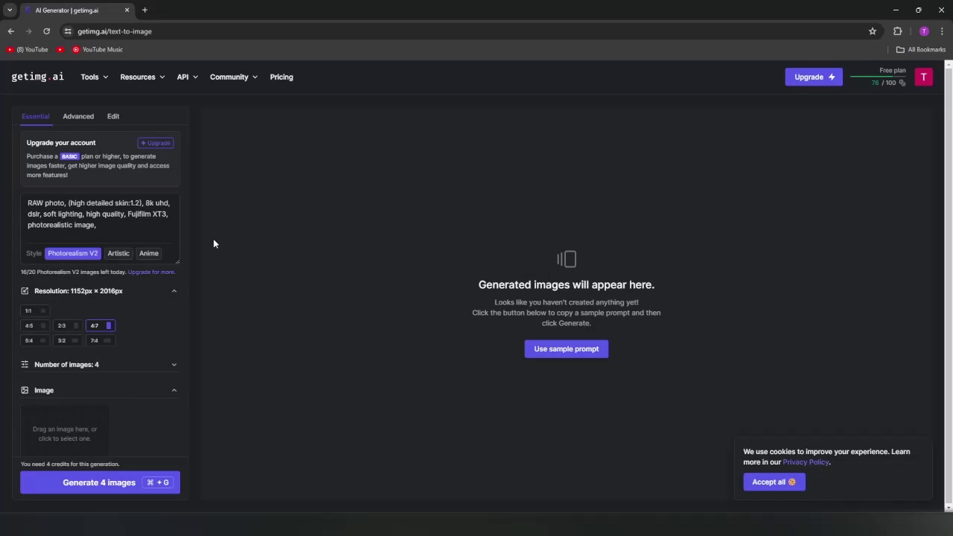
Step: Attach the wrestler render as the 80% image-to-image reference and append 'african male' to the prompt
left_click_drag(96, 226, 26, 203)
left_click(26, 204)
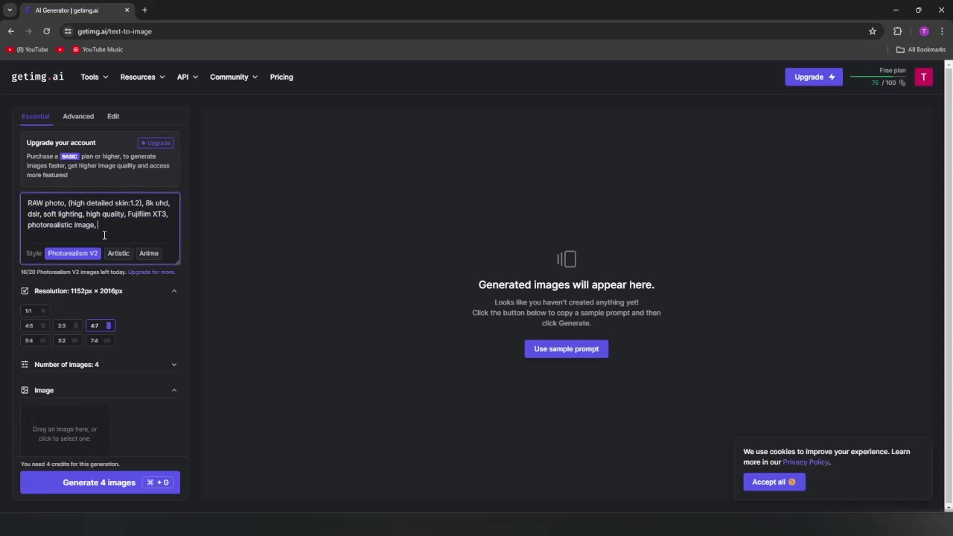
scroll(64, 333, "down", 2)
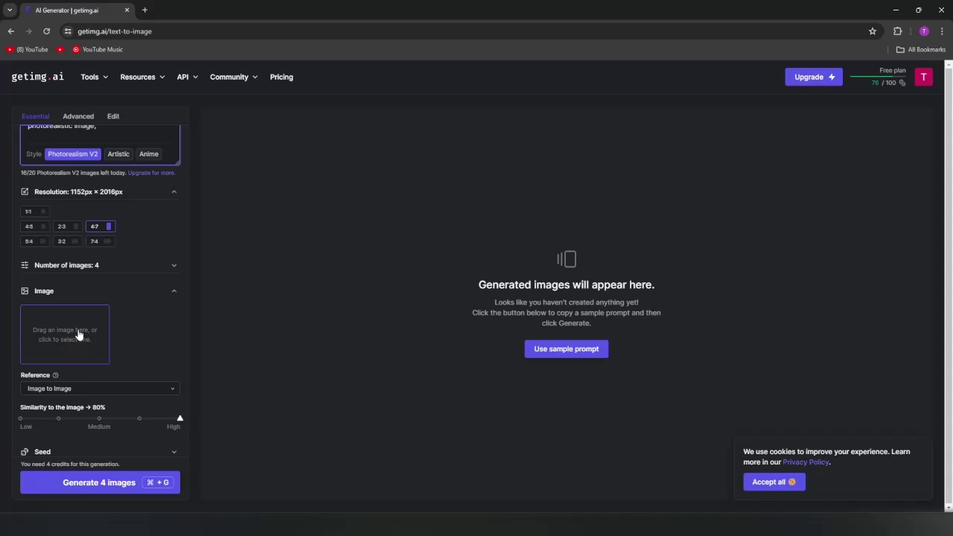
left_click_drag(78, 335, 78, 334)
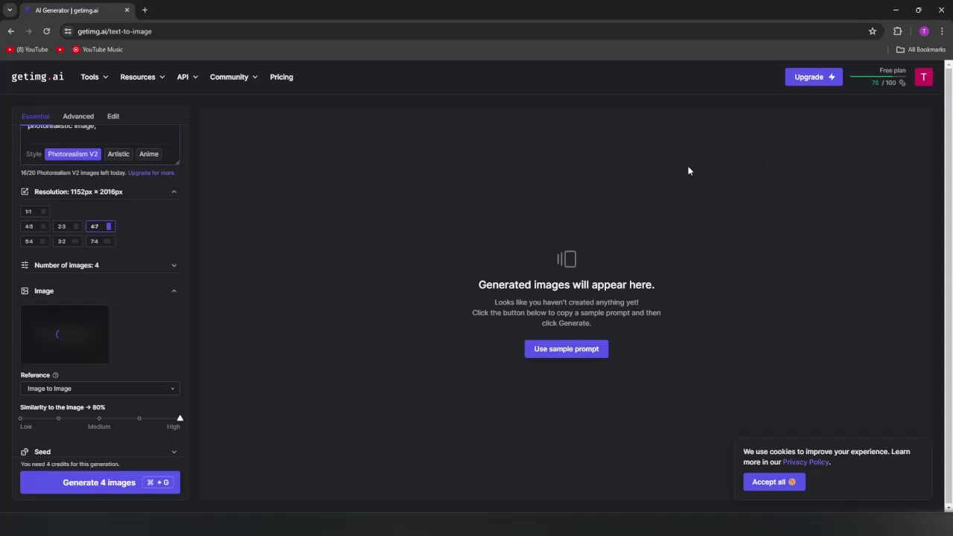
scroll(111, 335, "down", 1)
mouse_move(178, 382)
left_mouse_down()
mouse_move(158, 384)
mouse_move(178, 381)
left_mouse_up()
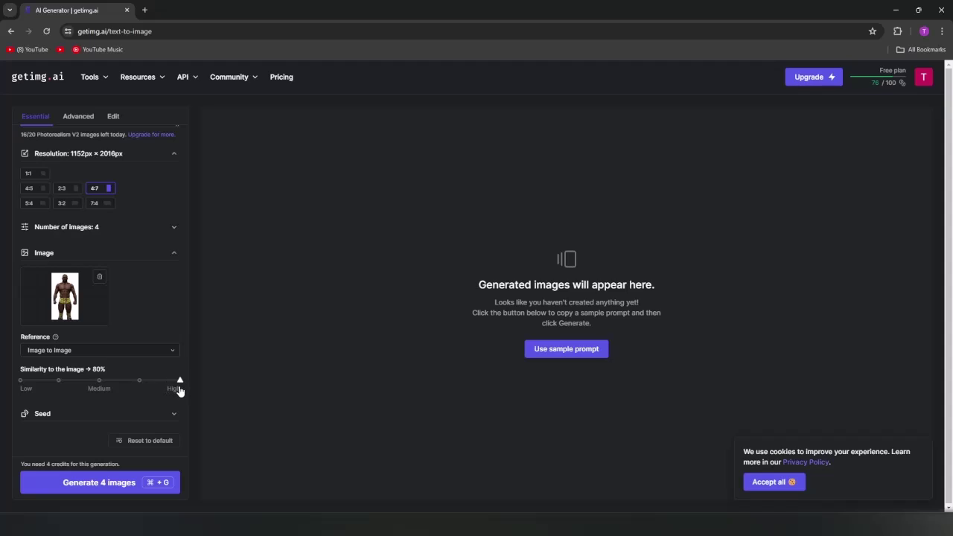
scroll(148, 365, "up", 1)
scroll(148, 365, "up", 3)
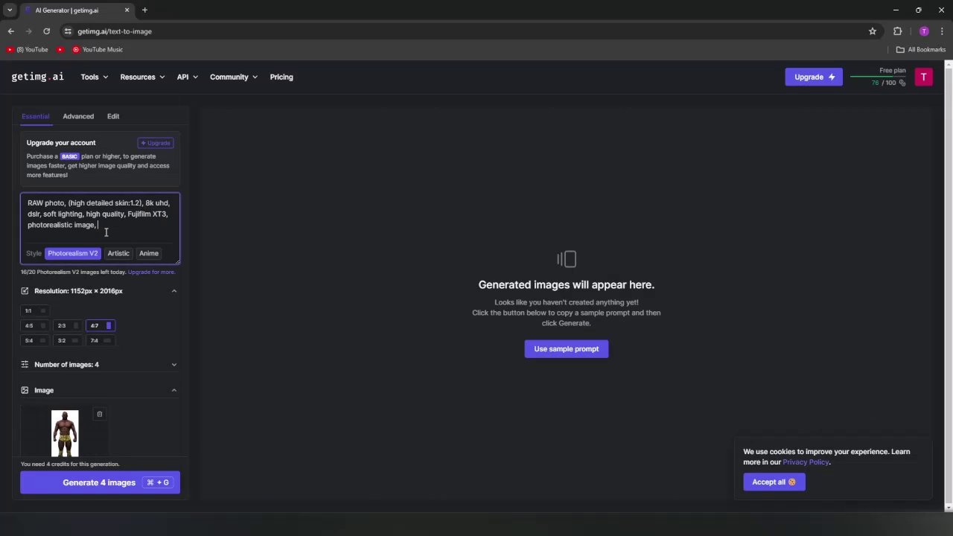
type("african male")
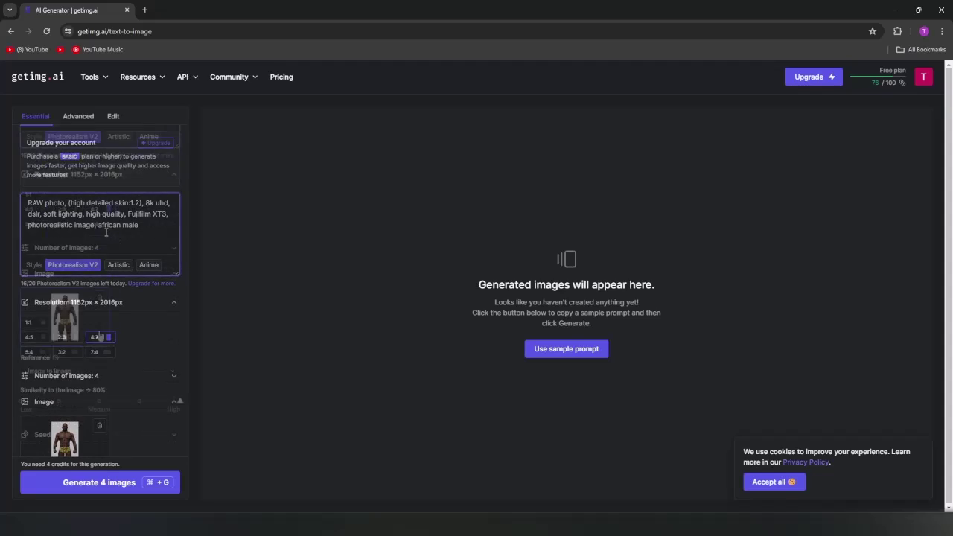
scroll(104, 298, "down", 2)
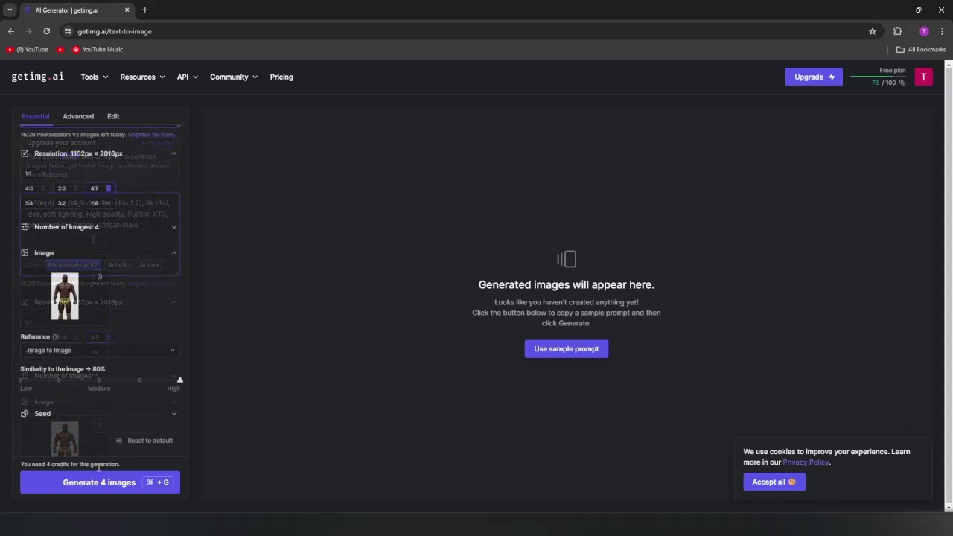
Step: Generate four images and download one result as a JPEG
left_click(99, 482)
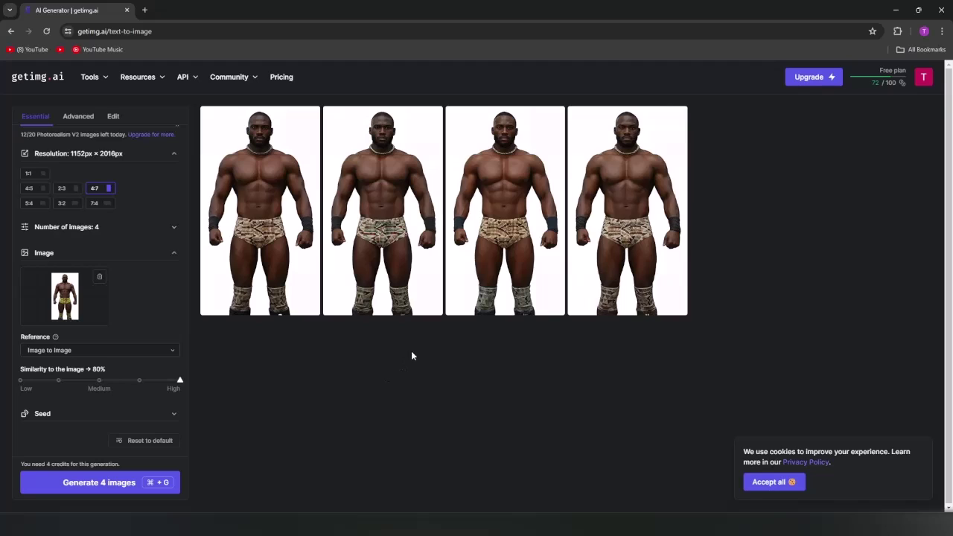
left_click(634, 183)
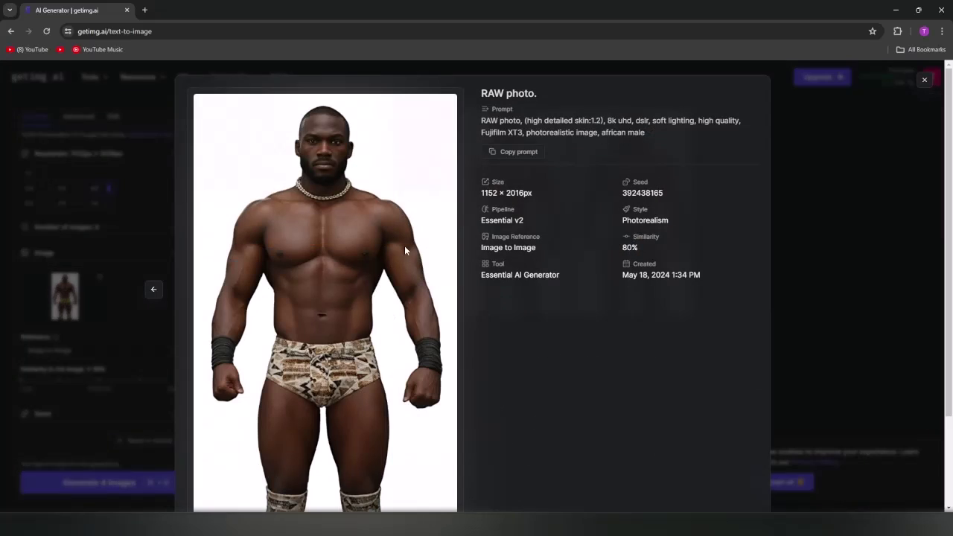
scroll(419, 301, "down", 2)
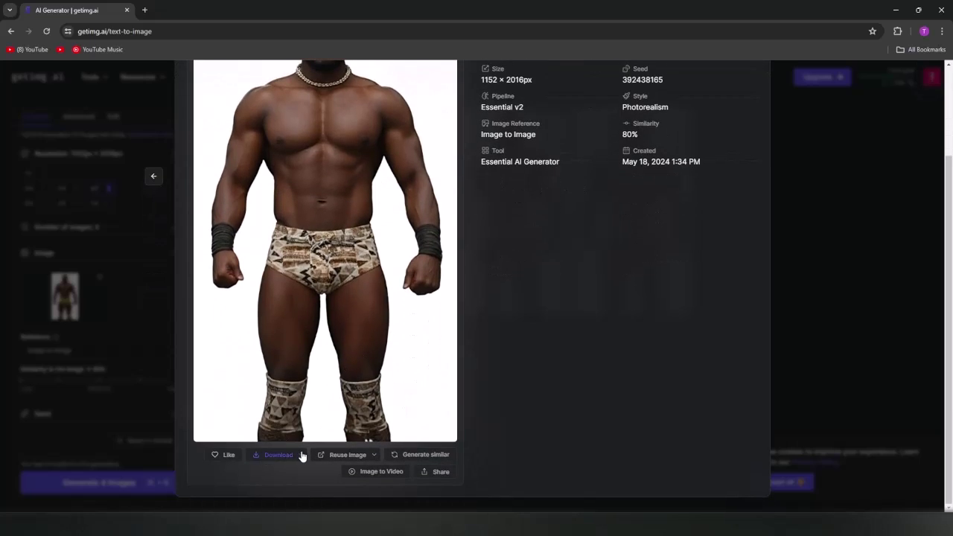
left_click(300, 455)
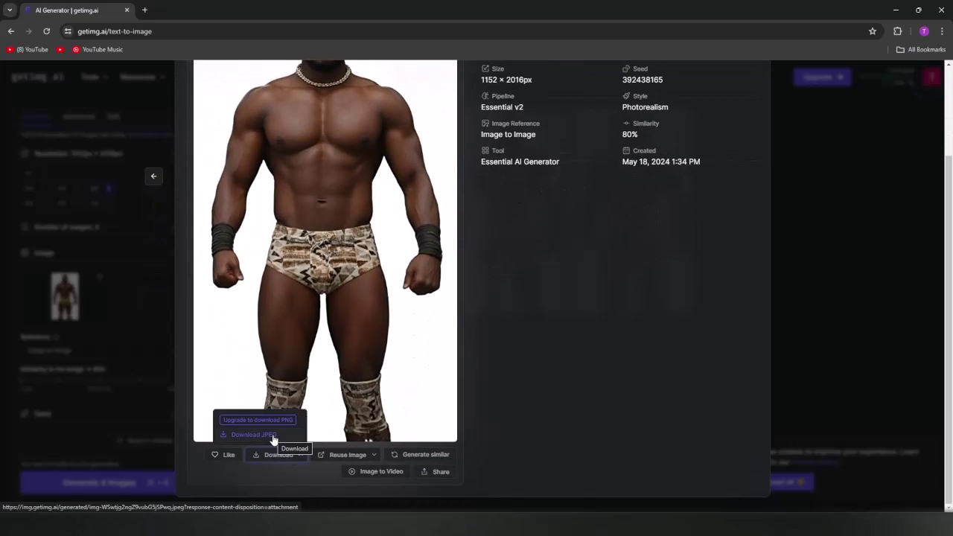
left_click(272, 439)
Step: Bring up the download options for a second generated image
left_click(773, 219)
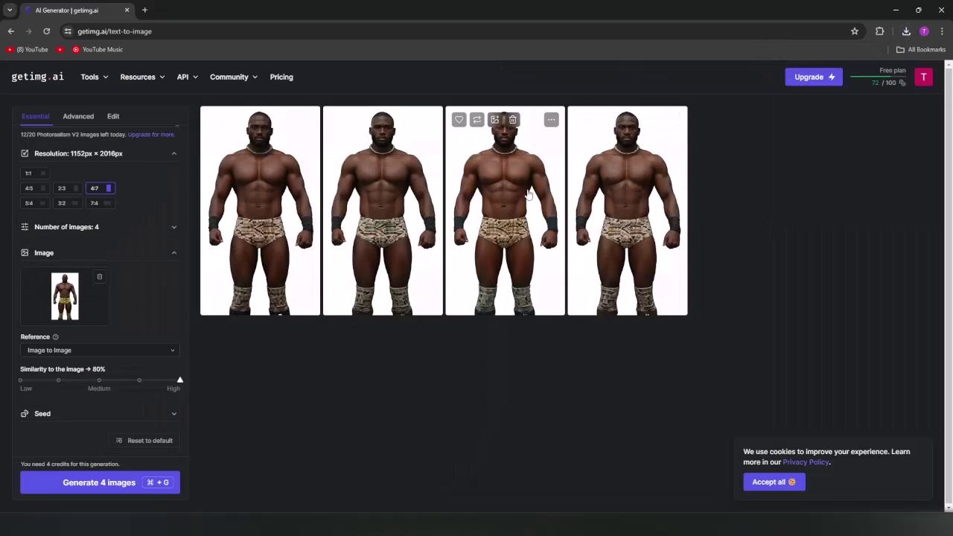
left_click(510, 216)
scroll(374, 319, "down", 2)
left_click(278, 456)
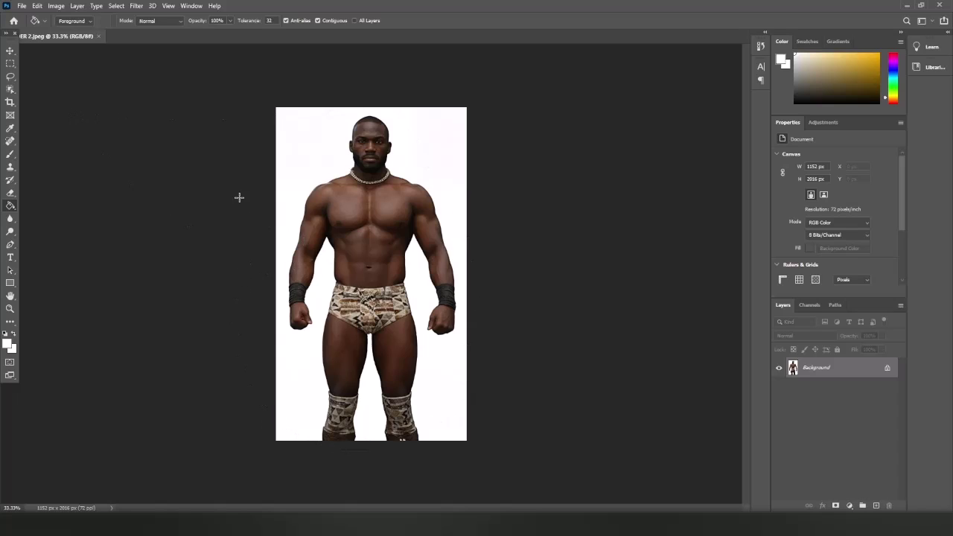
Step: Place Render.png as a linked layer and scale it up to cover the figure
left_click(22, 6)
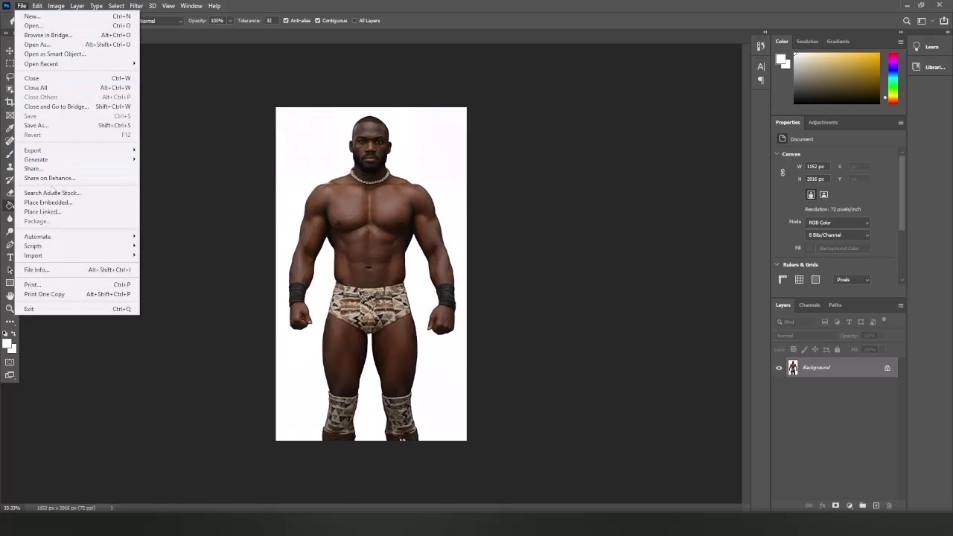
left_click(56, 213)
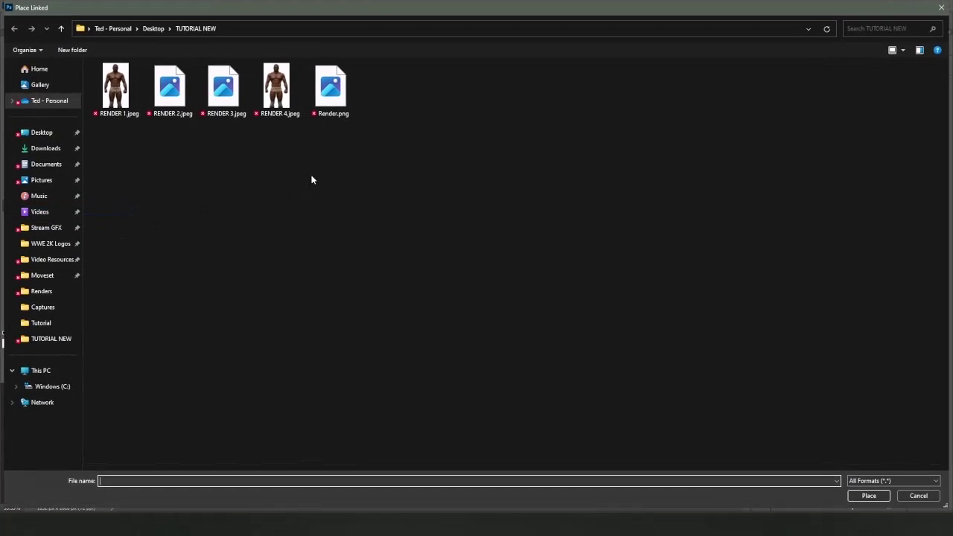
double_click(338, 101)
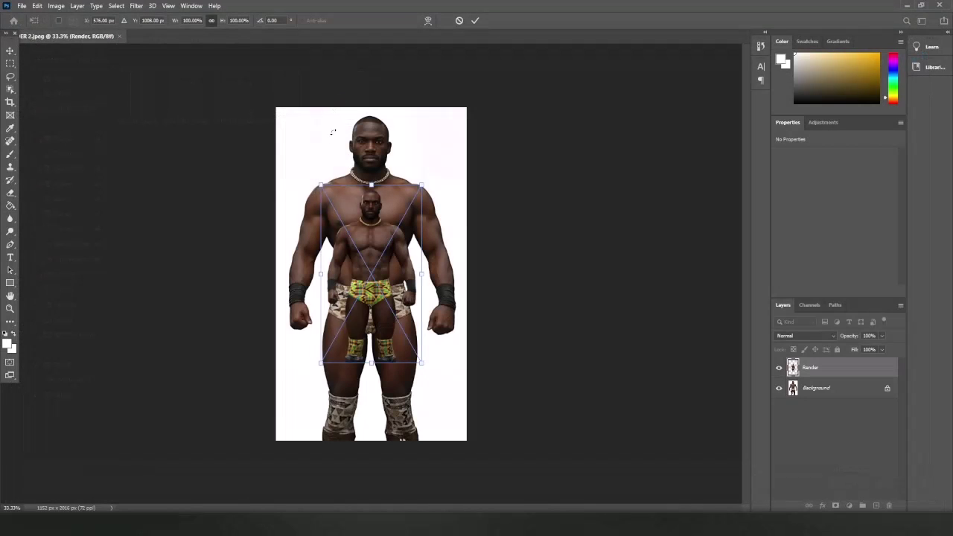
left_click_drag(322, 185, 283, 118)
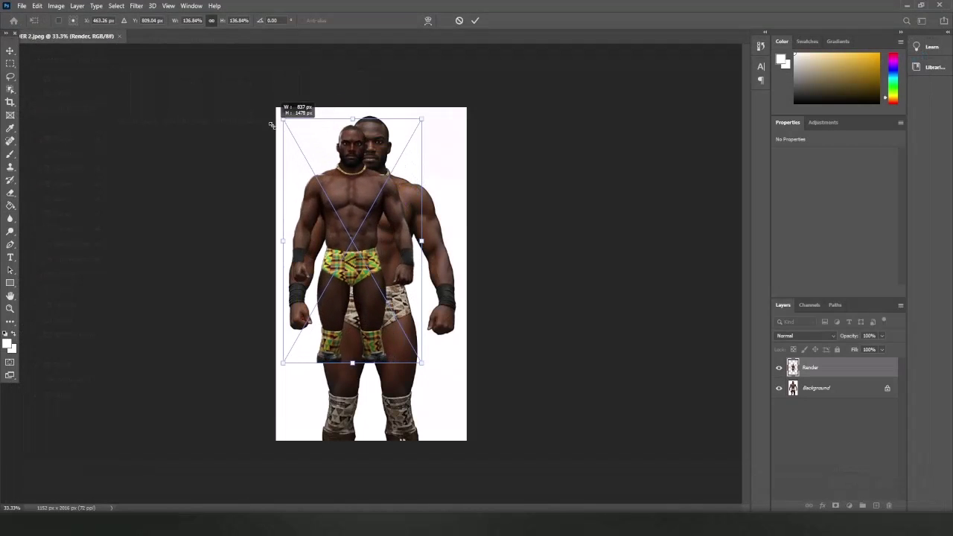
left_click_drag(419, 362, 466, 439)
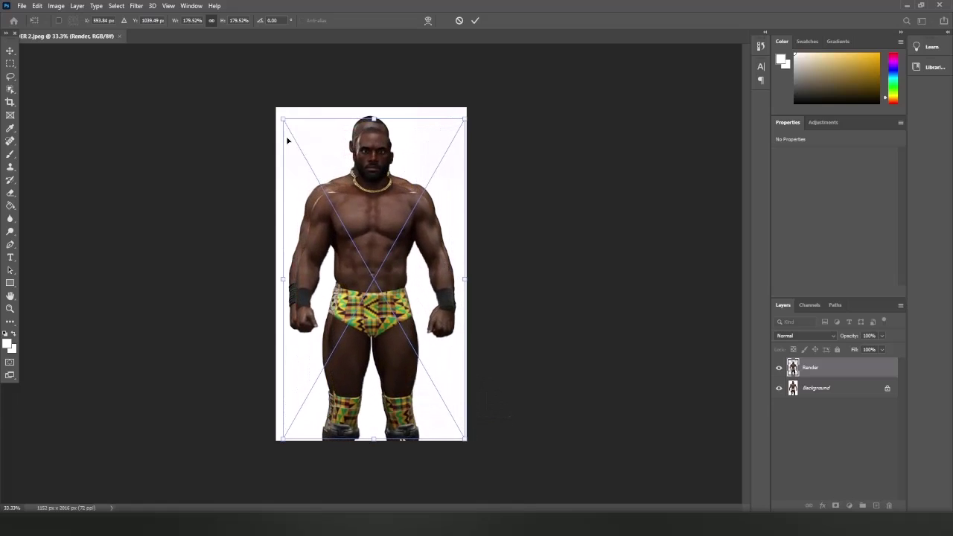
left_click_drag(283, 118, 275, 107)
key("Return")
Step: Toggle the Render layer's visibility to compare it against the AI photo
key("g")
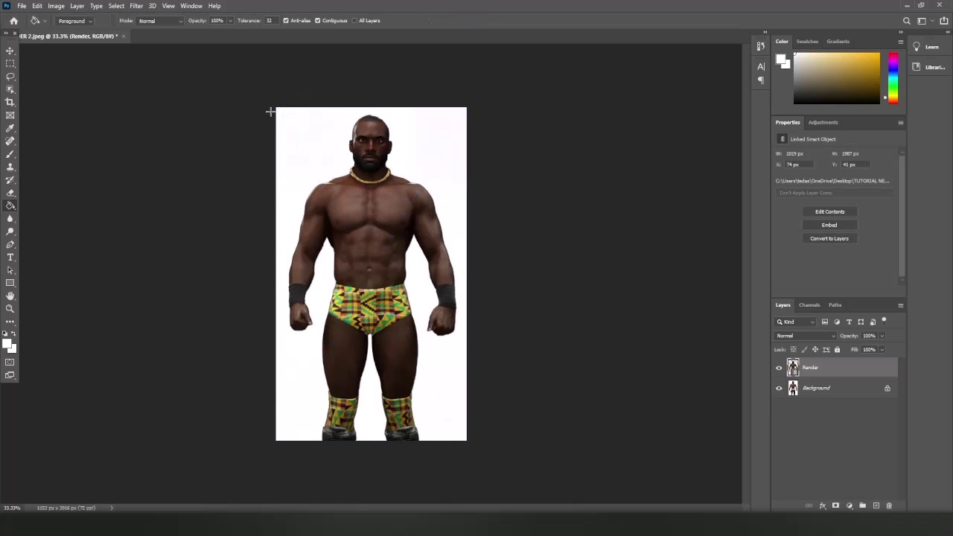
key("e")
key("ctrl+minus")
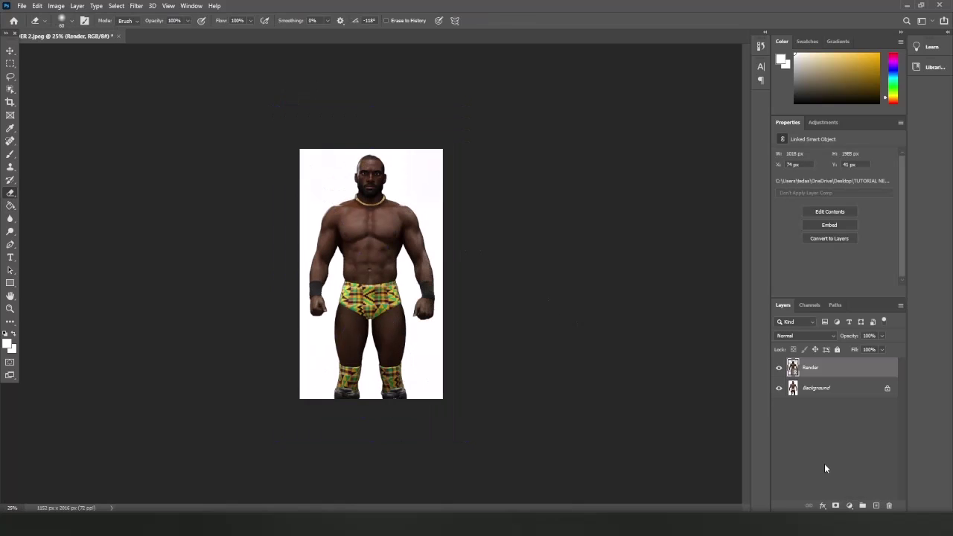
left_click(779, 373)
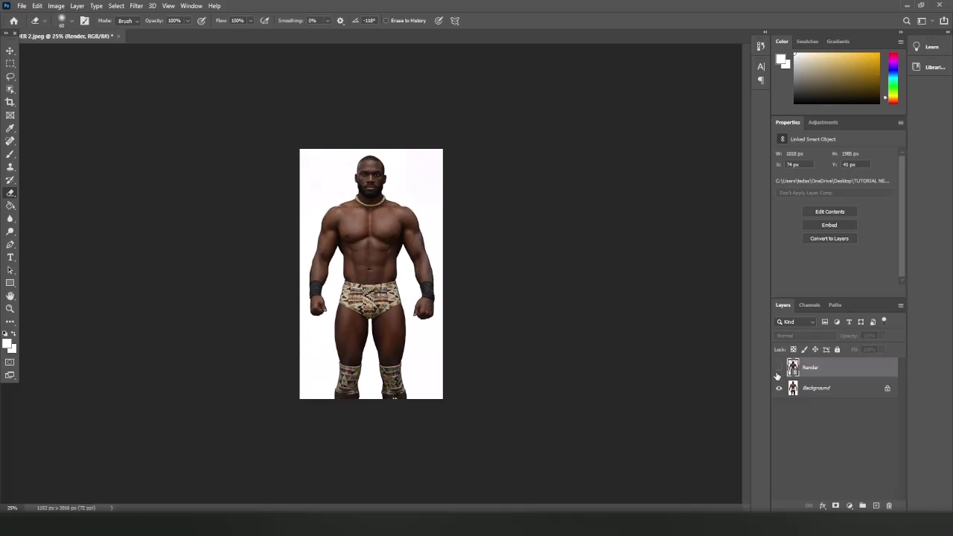
left_click(778, 368)
left_click(779, 368)
left_click(778, 370)
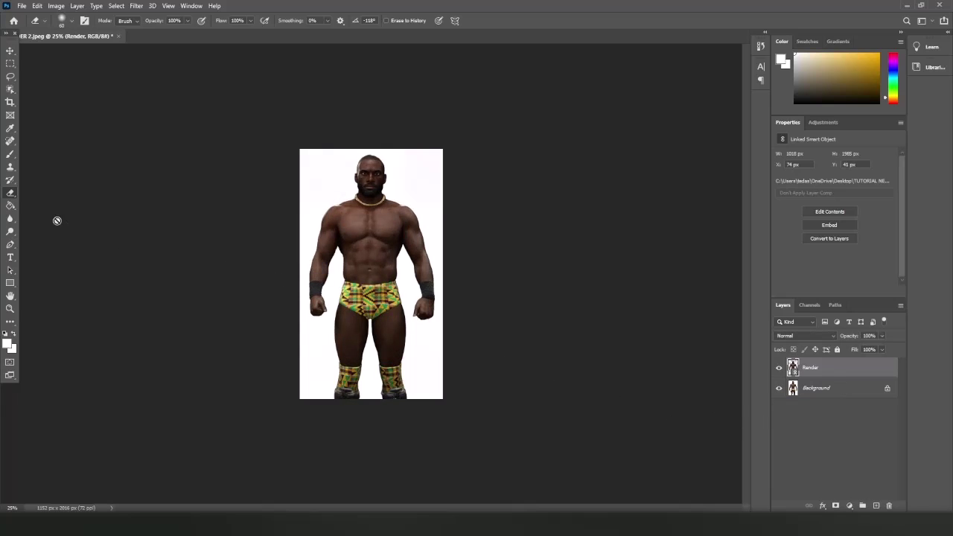
Step: Select the AI figure from the waist down on the Background layer, then reactivate Render
left_click(10, 90)
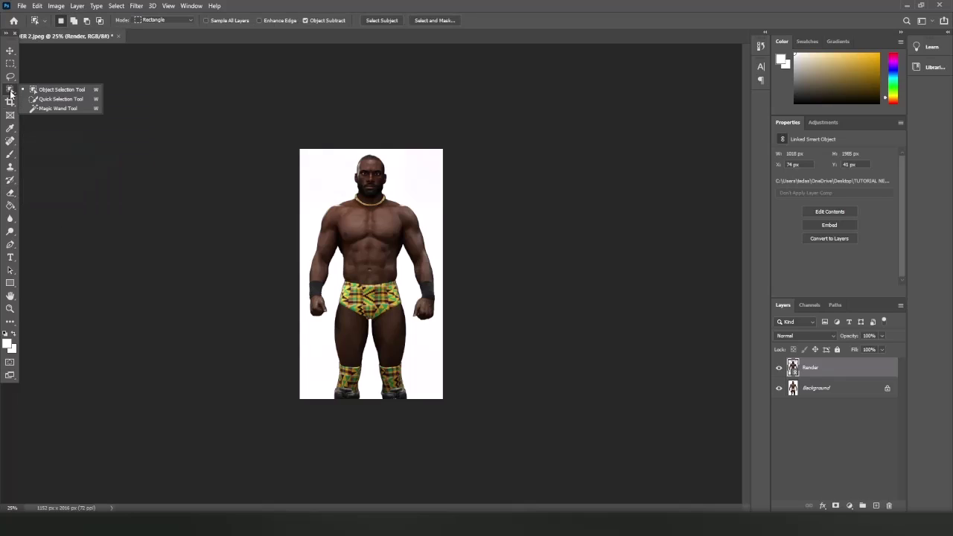
left_click(11, 91)
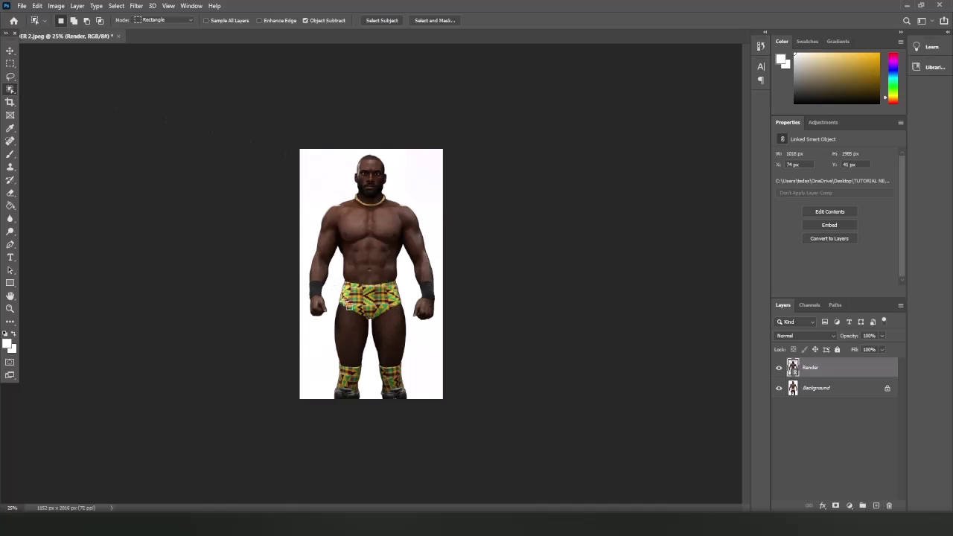
left_click(779, 367)
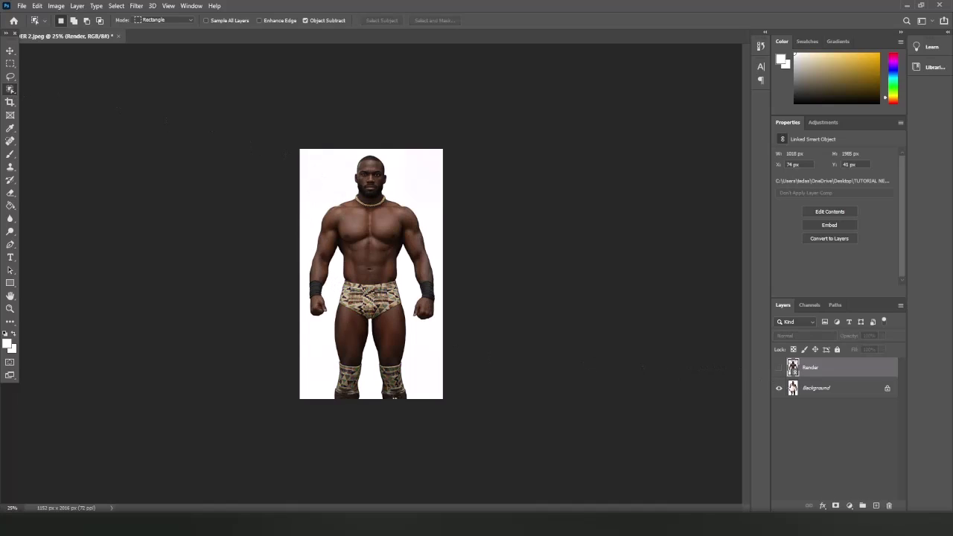
left_click(819, 395)
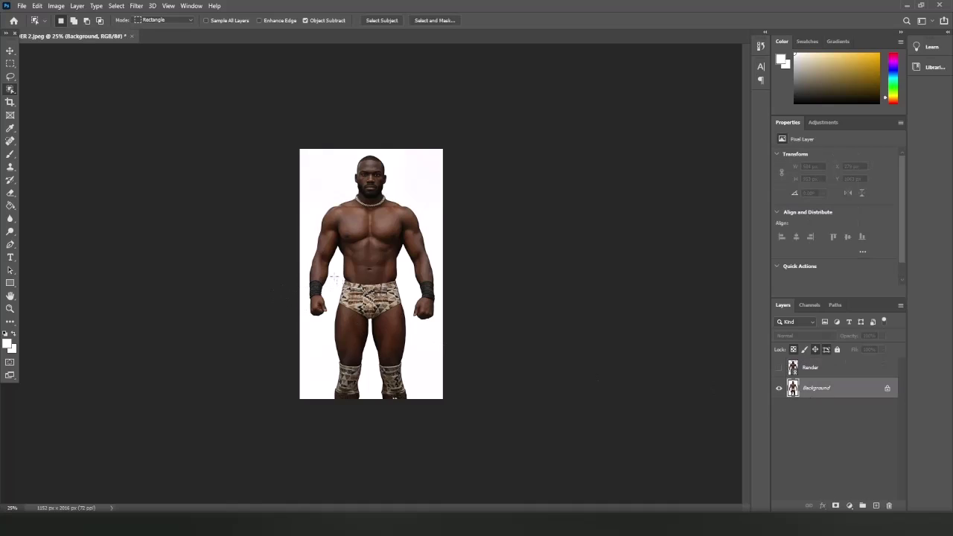
left_click_drag(332, 273, 409, 430)
left_click(779, 368)
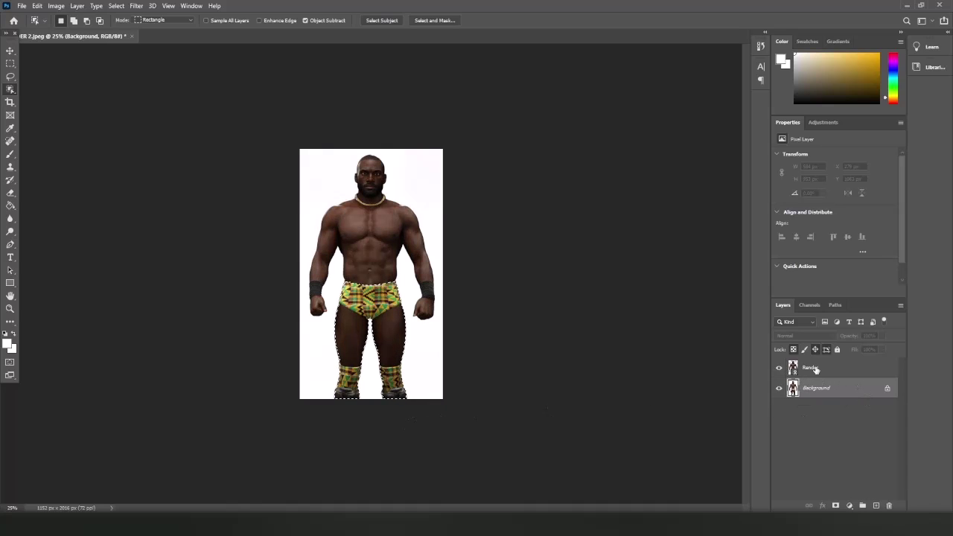
left_click(815, 370)
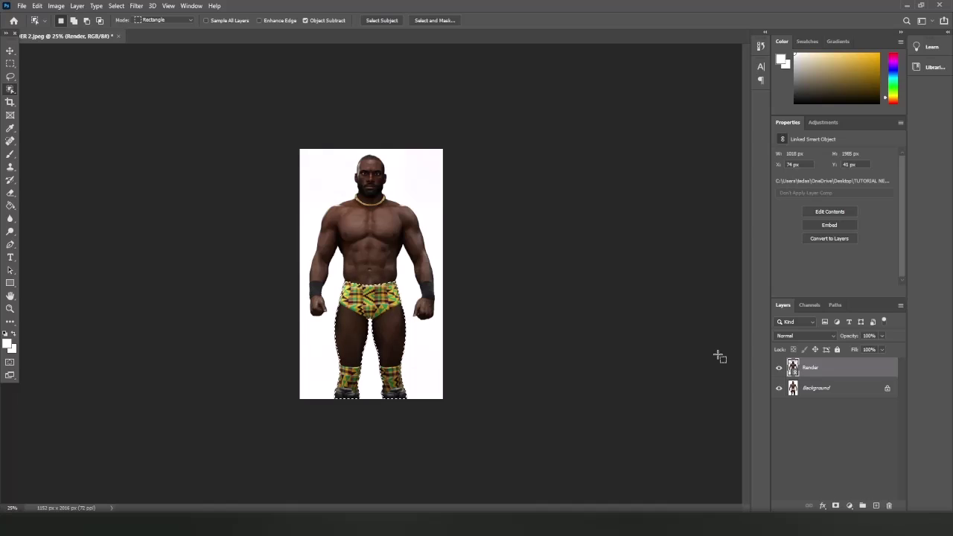
Step: Copy the lower-half selection to a new layer named LOWER HALF and hide the Render layer
key("ctrl+j")
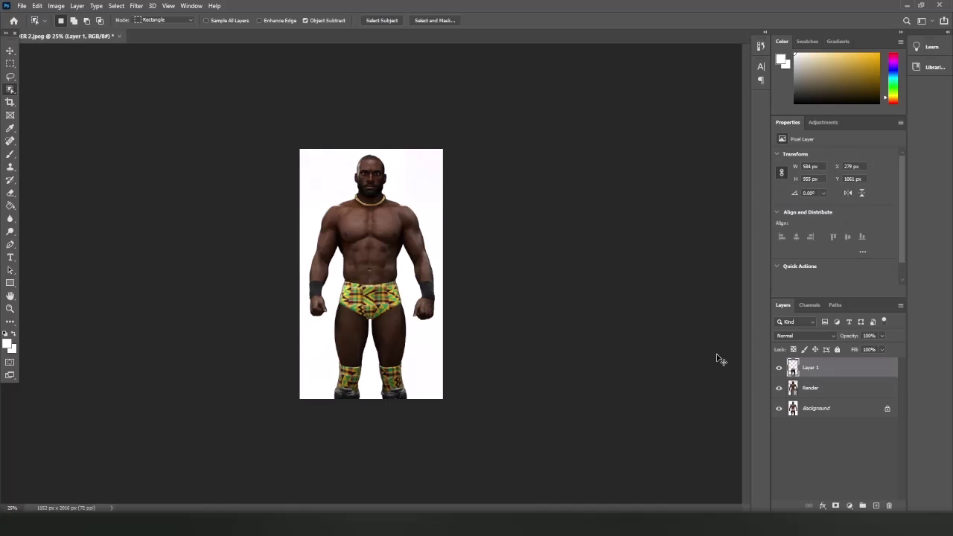
double_click(811, 368)
type("LOWER HALF")
key("Return")
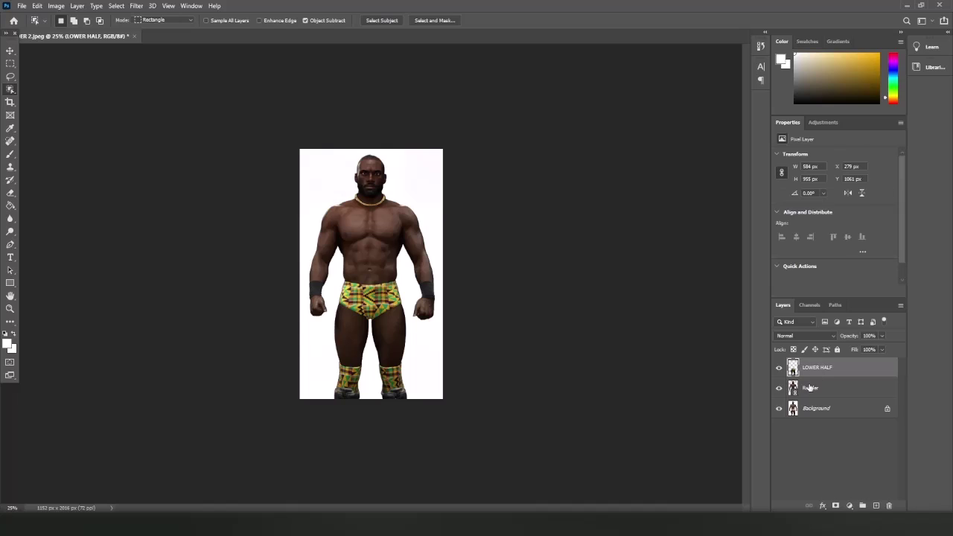
left_click(805, 388)
left_click(780, 388)
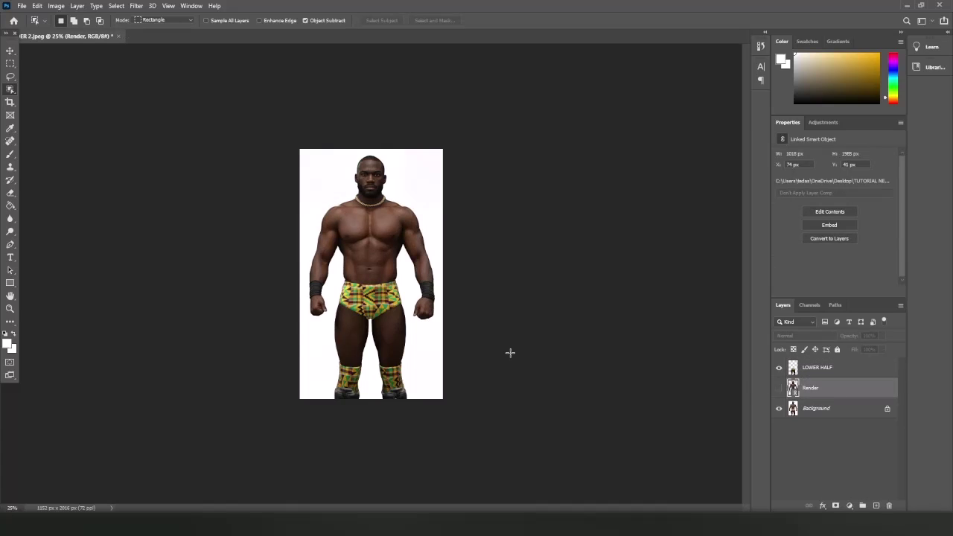
left_click(11, 192)
mouse_move(56, 77)
left_mouse_down()
mouse_move(112, 79)
mouse_move(55, 79)
left_mouse_up()
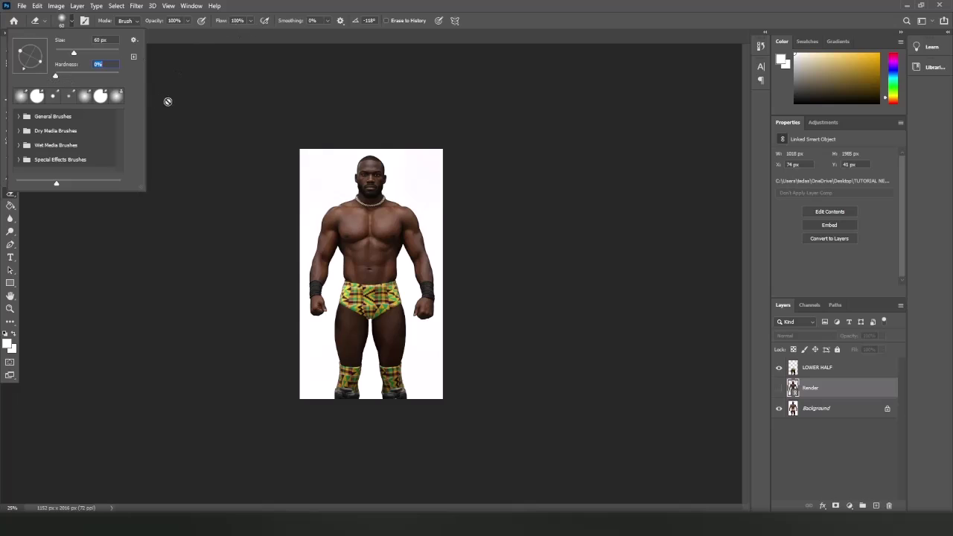
key("Return")
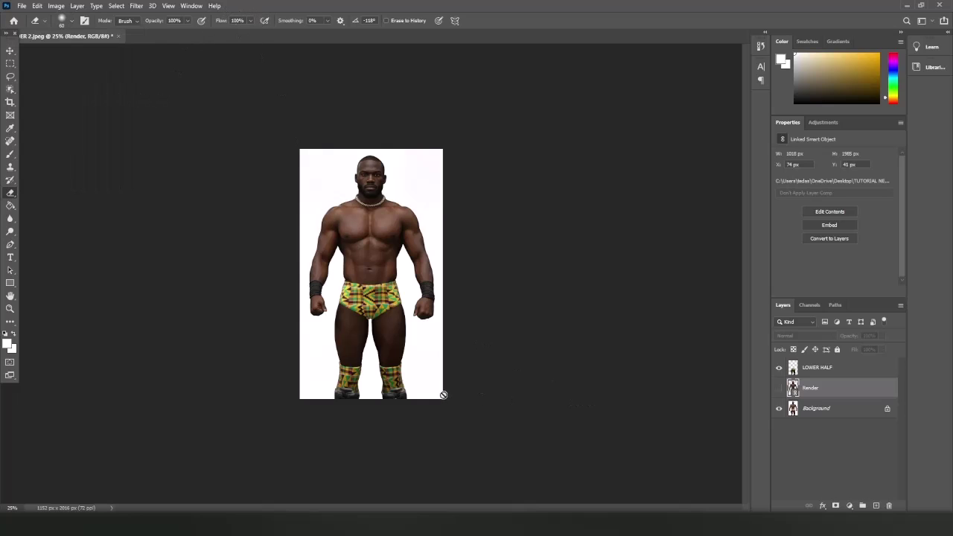
left_click(825, 369)
key("ctrl+plus")
key("ctrl+plus")
scroll(537, 365, "down", 2)
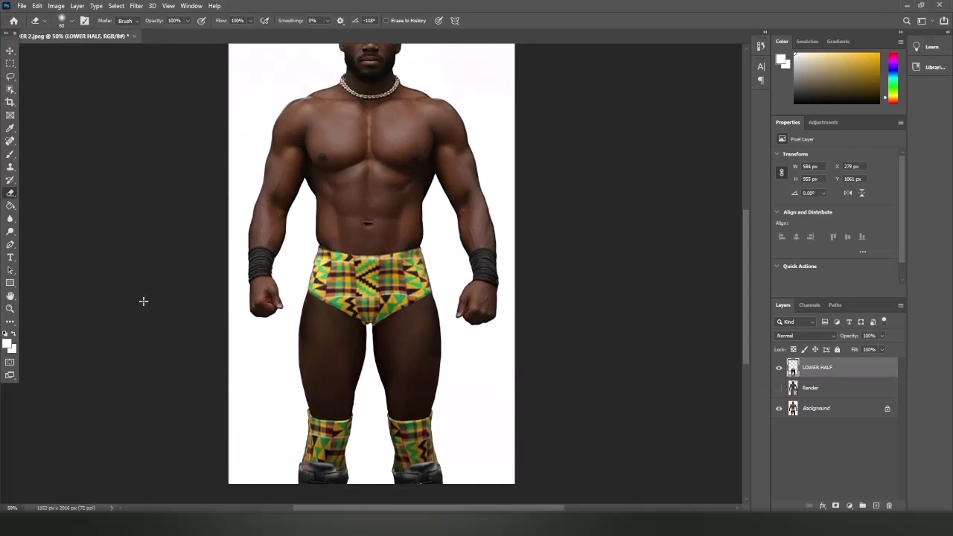
key("bracketright")
key("bracketright")
key("bracketright")
key("bracketright")
key("bracketright")
key("bracketright")
key("bracketright")
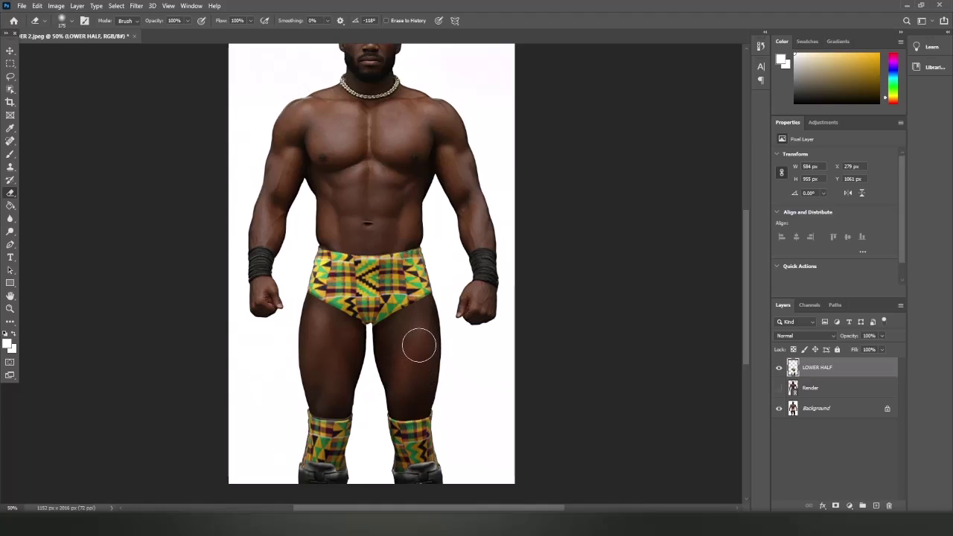
key("bracketleft")
key("bracketleft")
key("bracketleft")
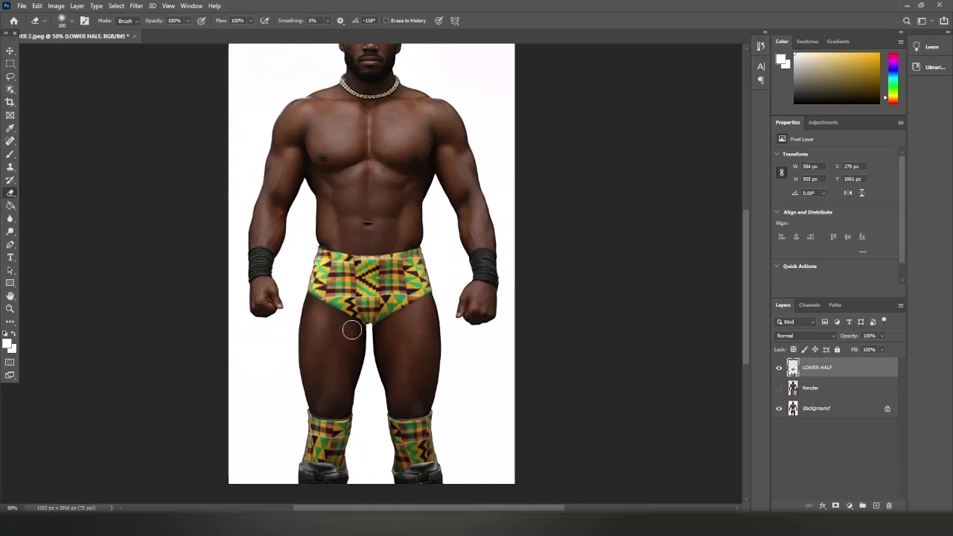
key("bracketleft")
key("bracketleft")
key("bracketleft")
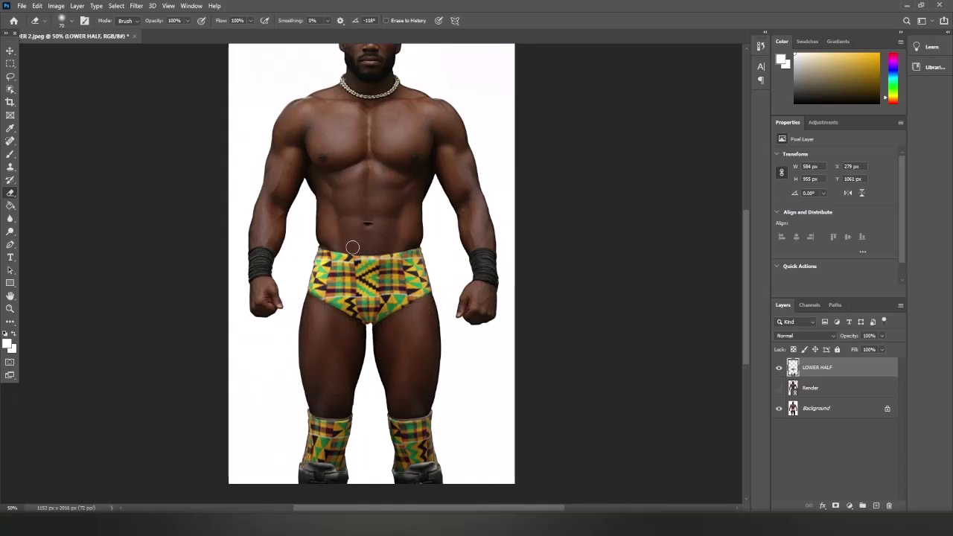
key("ctrl+minus")
key("ctrl+minus")
left_click(779, 409)
left_click(779, 409)
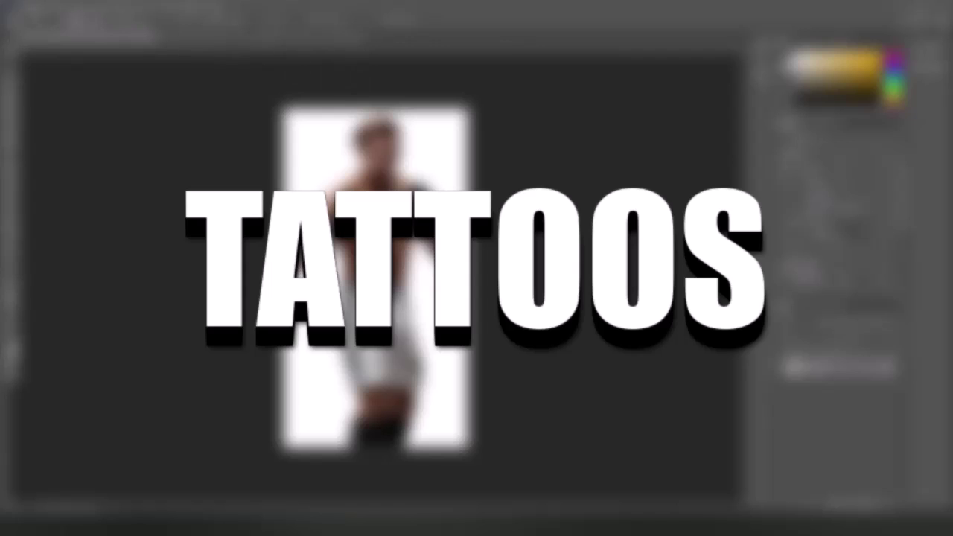
Step: Place the WWE 2K24 screenshot as a linked image over the boxer photo
left_click(22, 8)
left_click(37, 214)
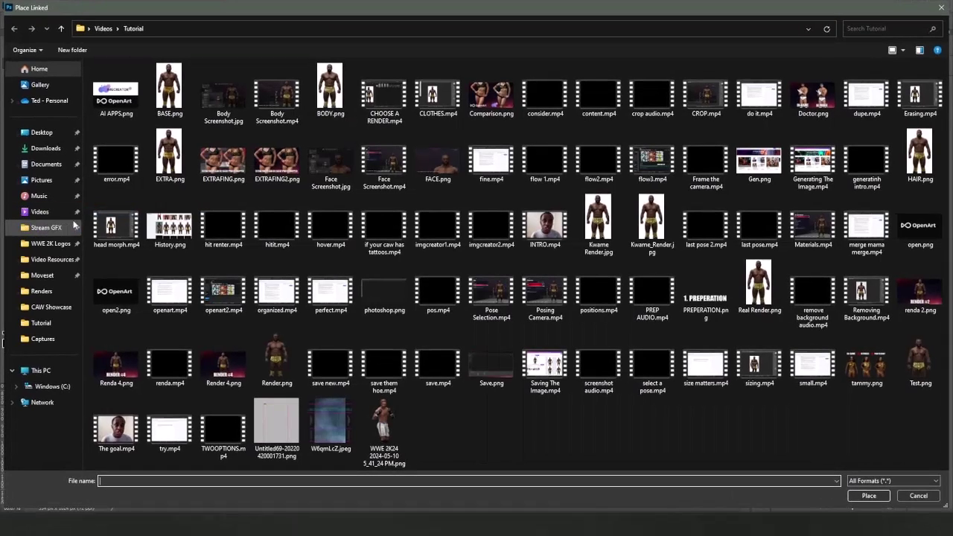
double_click(384, 435)
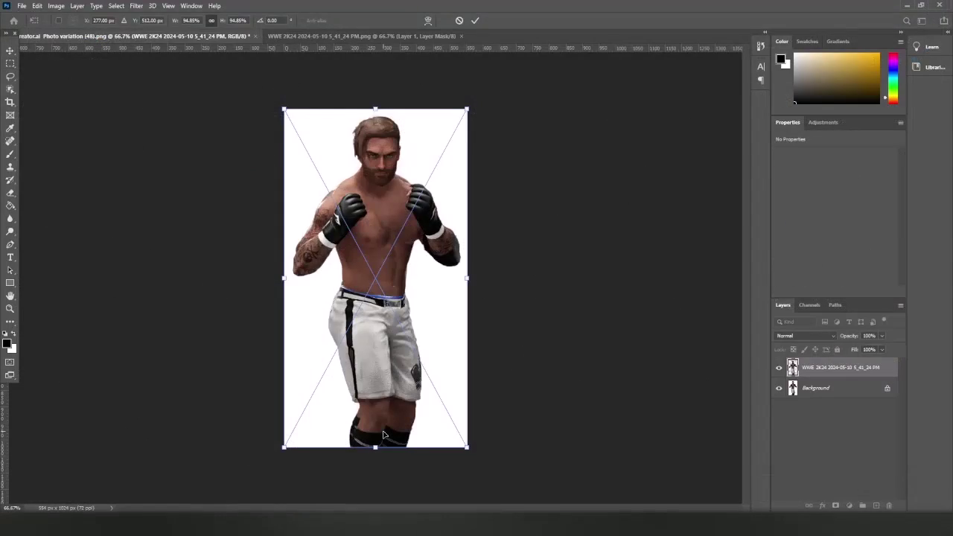
key("Return")
Step: Copy the tattooed arm onto a new layer with Object Selection and hide the screenshot layer
key("w")
left_click_drag(265, 166, 381, 281)
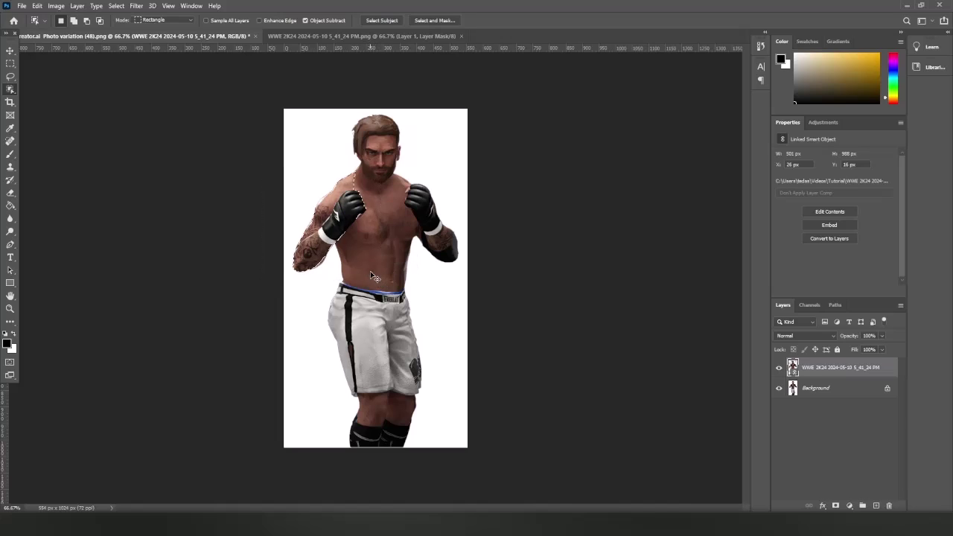
key("ctrl+j")
left_click(780, 388)
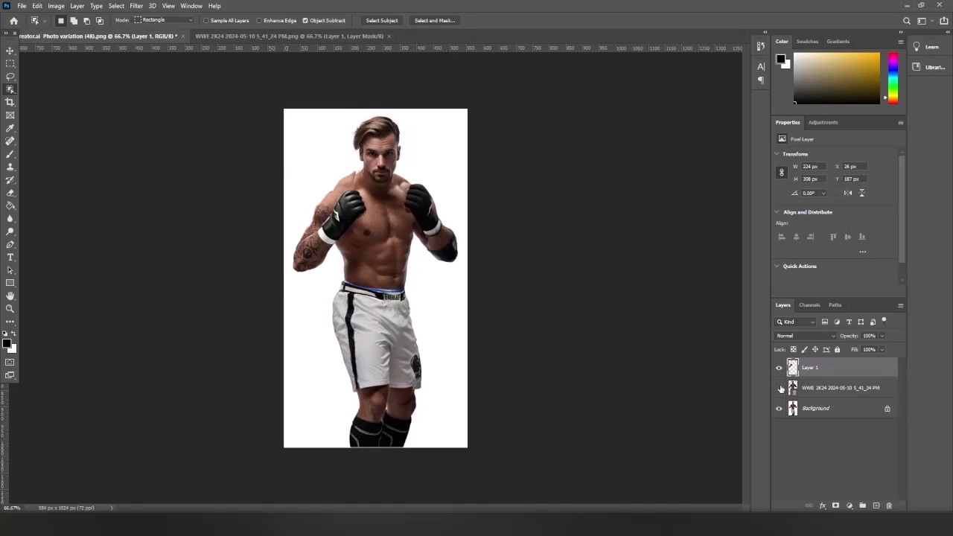
left_click(11, 194)
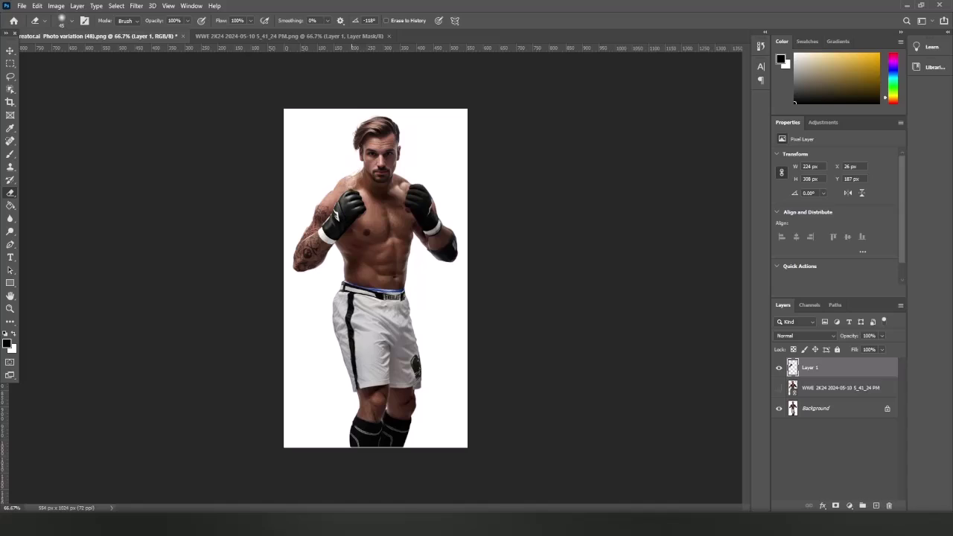
Step: Erase the excess near the shoulder and set Layer 1's opacity to 75%
mouse_move(345, 184)
left_mouse_down()
mouse_move(335, 187)
mouse_move(346, 209)
left_mouse_up()
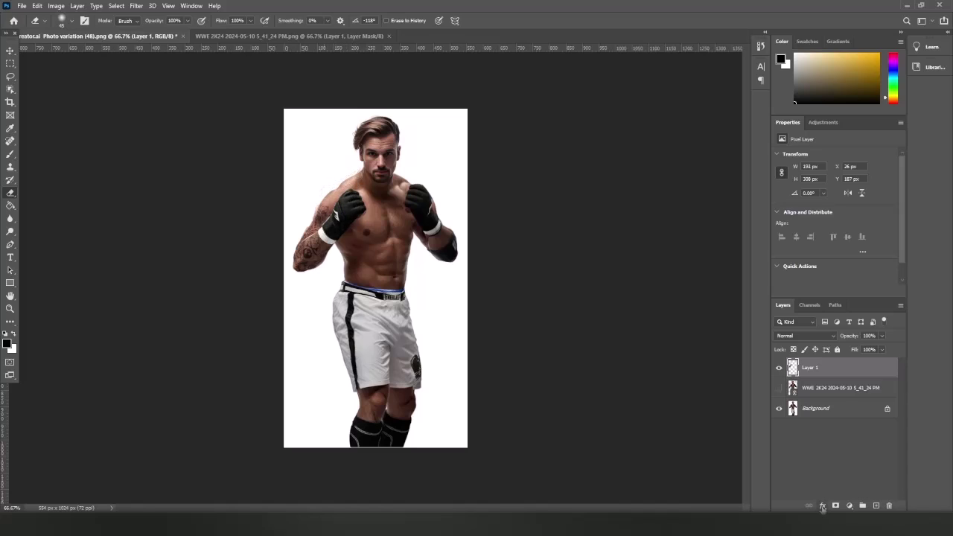
left_click(823, 507)
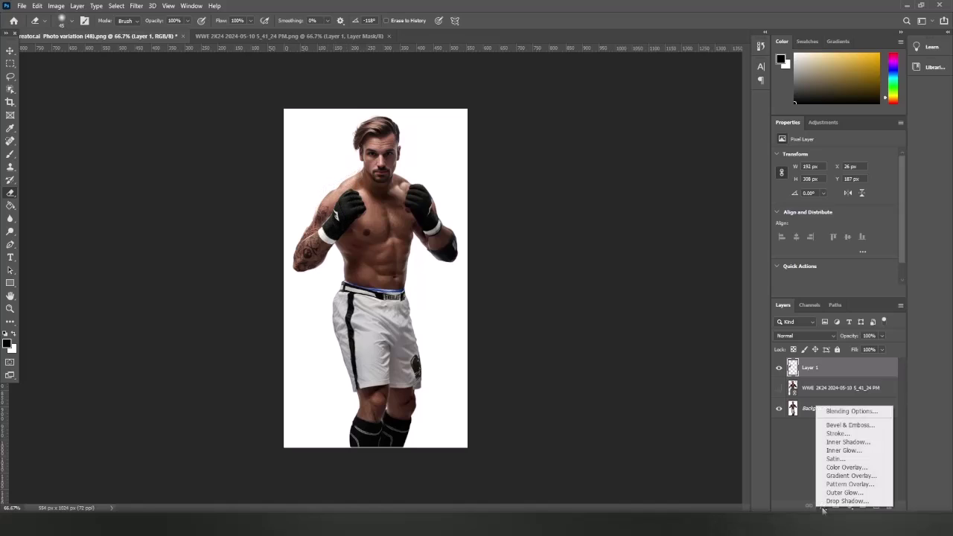
left_click(850, 413)
left_click_drag(678, 199, 668, 199)
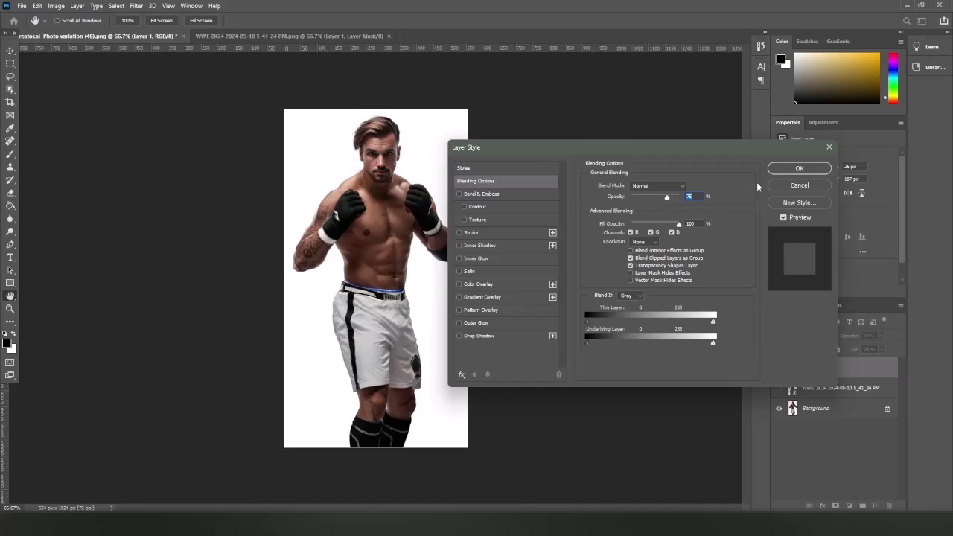
left_click(797, 167)
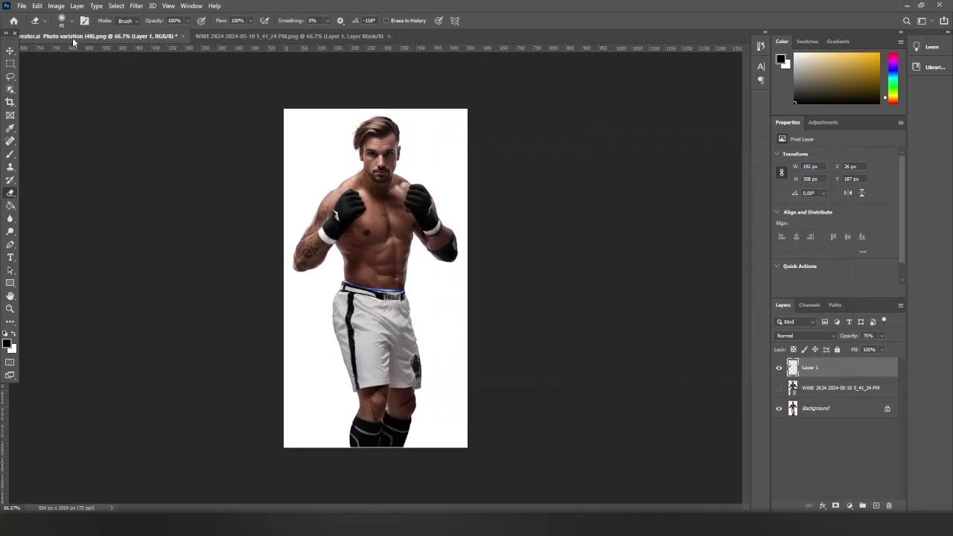
Step: Shift Layer 1's hue to -6, then select LOWER HALF in the wrestler render document
left_click(56, 6)
mouse_move(73, 32)
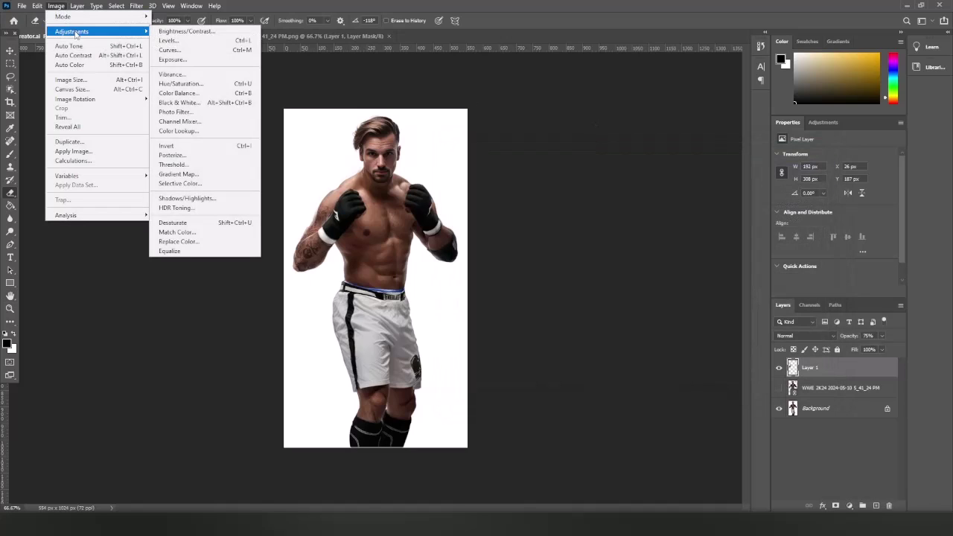
left_click(181, 85)
left_click_drag(554, 186, 550, 186)
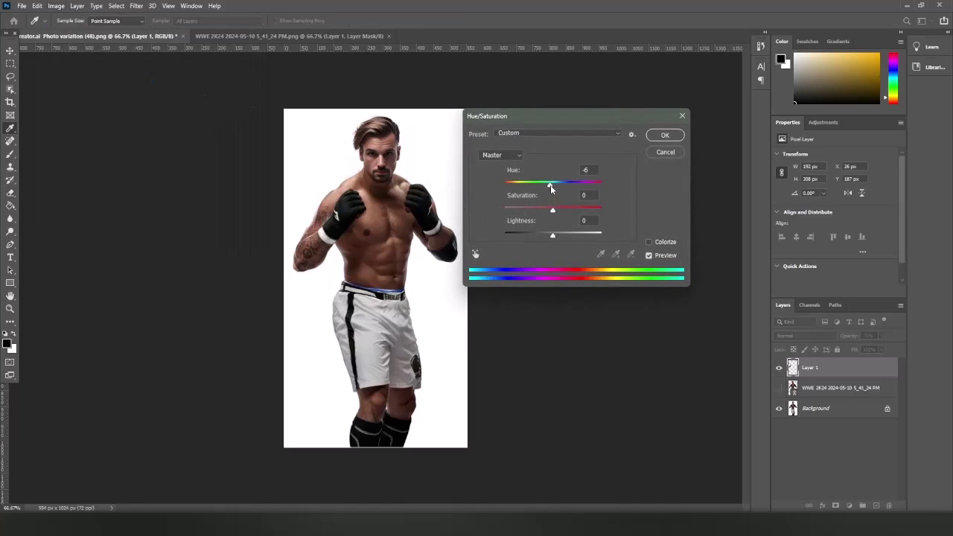
left_click(661, 137)
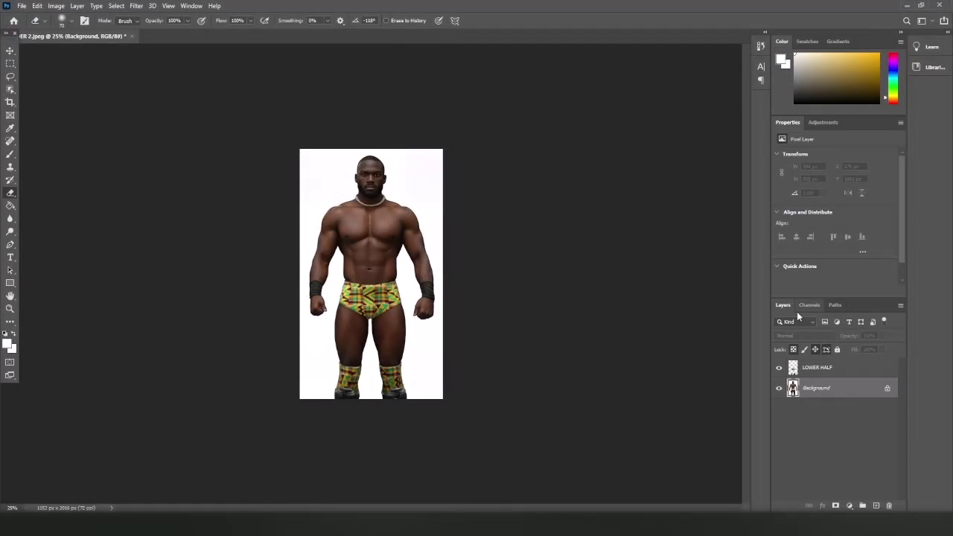
left_click(818, 370)
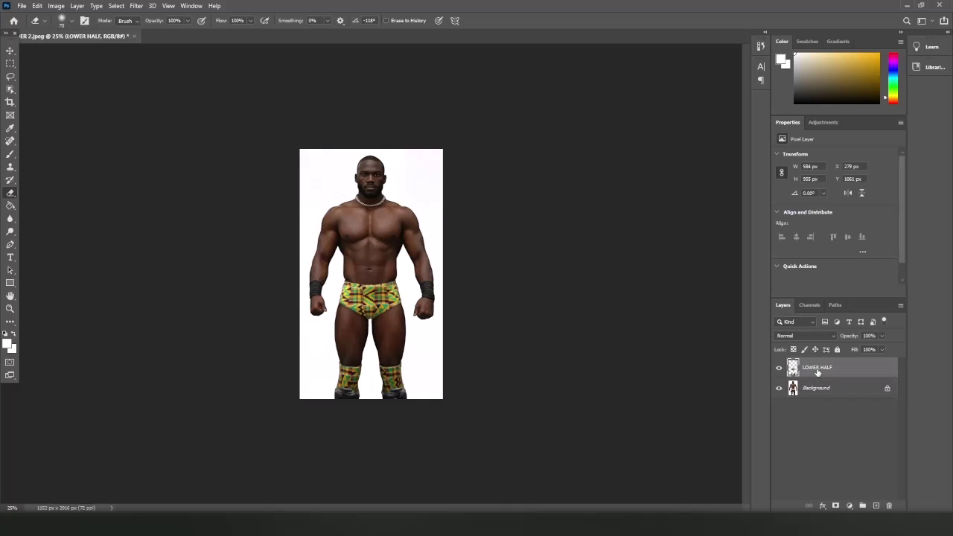
left_click(134, 7)
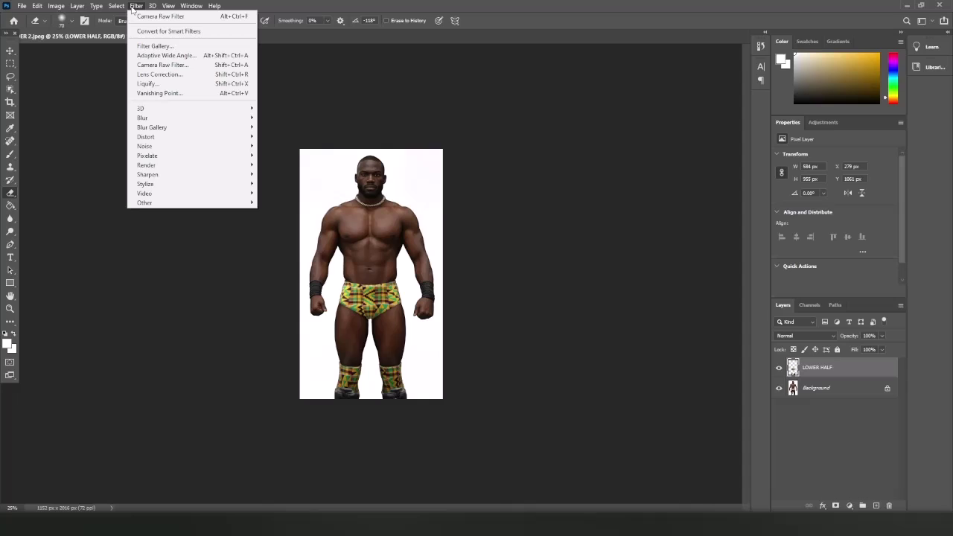
Step: Apply a Camera Raw filter to LOWER HALF with Texture 0 and raised Clarity
left_click(171, 67)
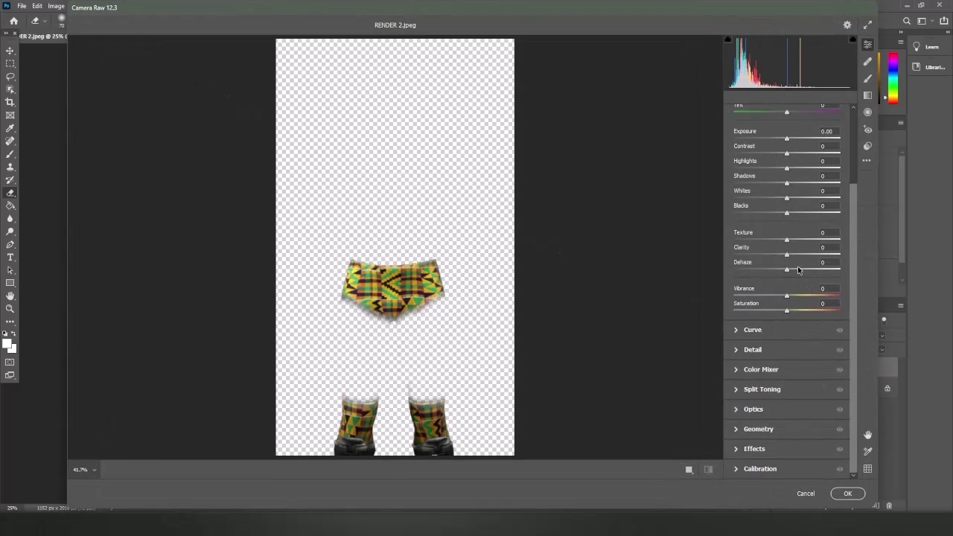
left_click_drag(788, 240, 757, 252)
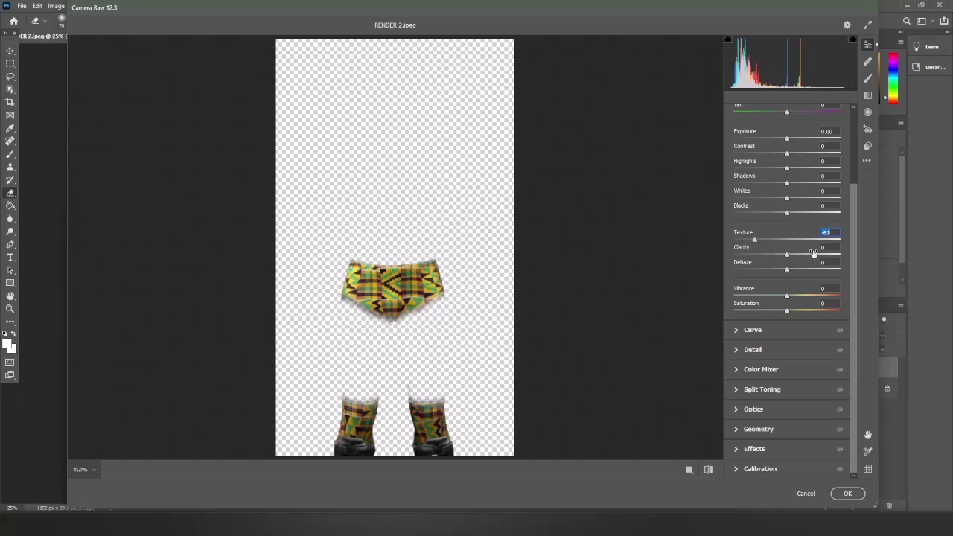
type("0")
key("Tab")
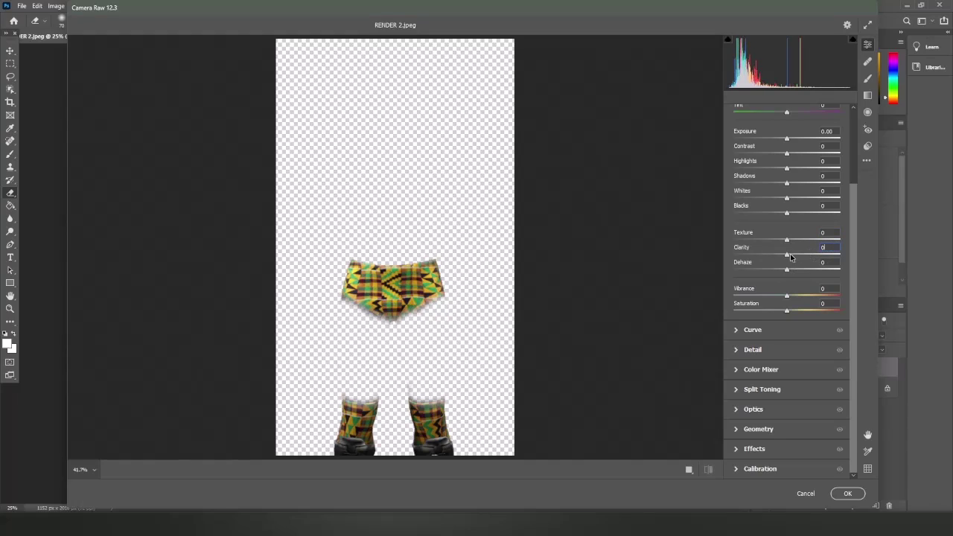
left_click_drag(788, 255, 824, 253)
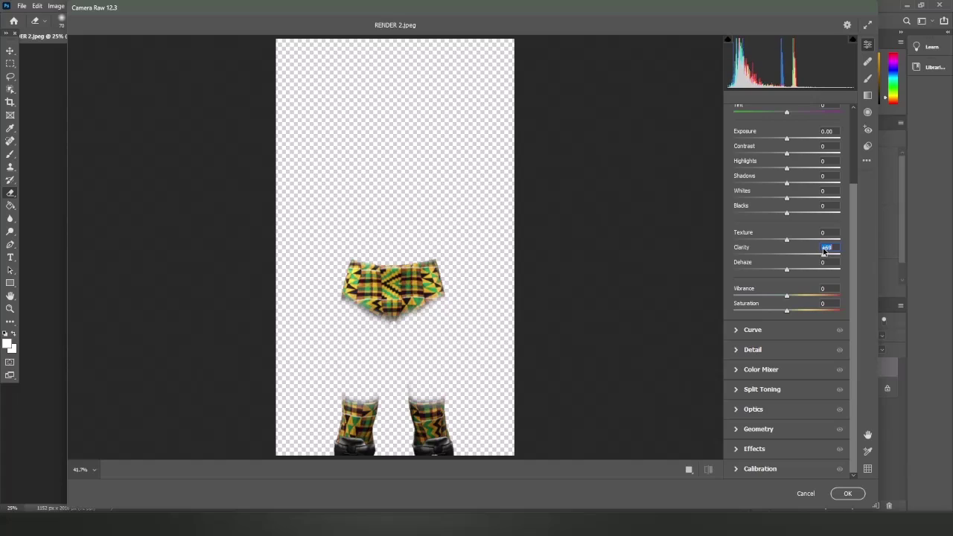
left_click(849, 494)
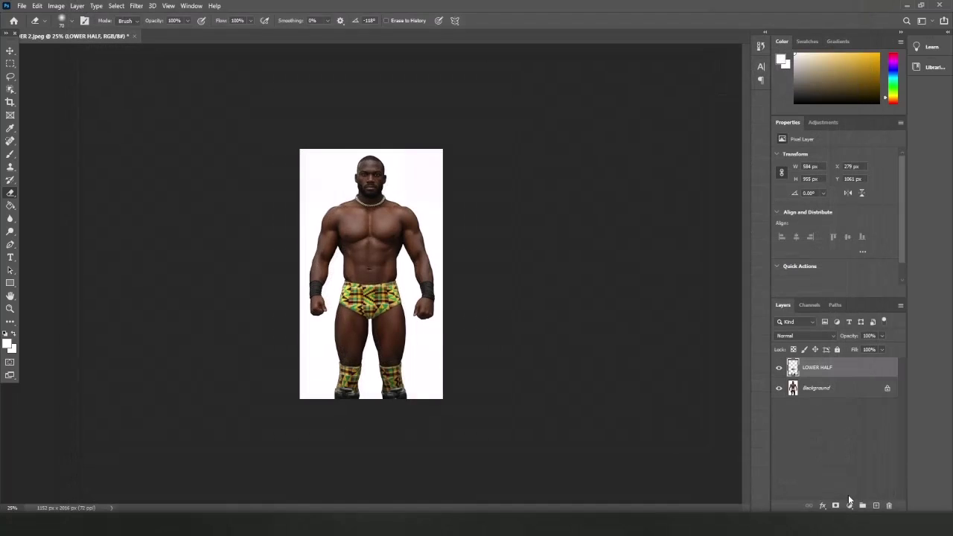
Step: Set the LOWER HALF layer's blending opacity to 80%
left_click(822, 506)
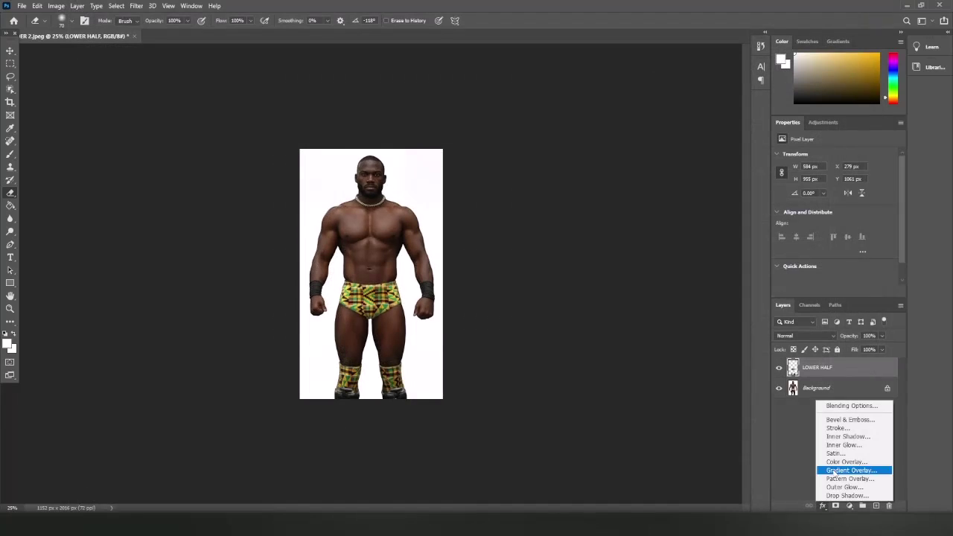
left_click(853, 407)
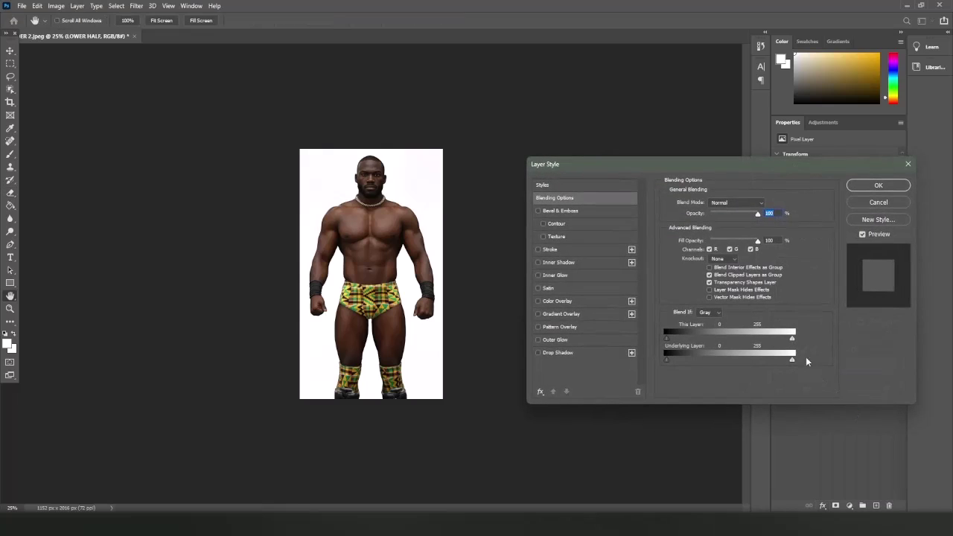
left_click_drag(757, 214, 747, 220)
left_click(780, 213)
left_click(876, 186)
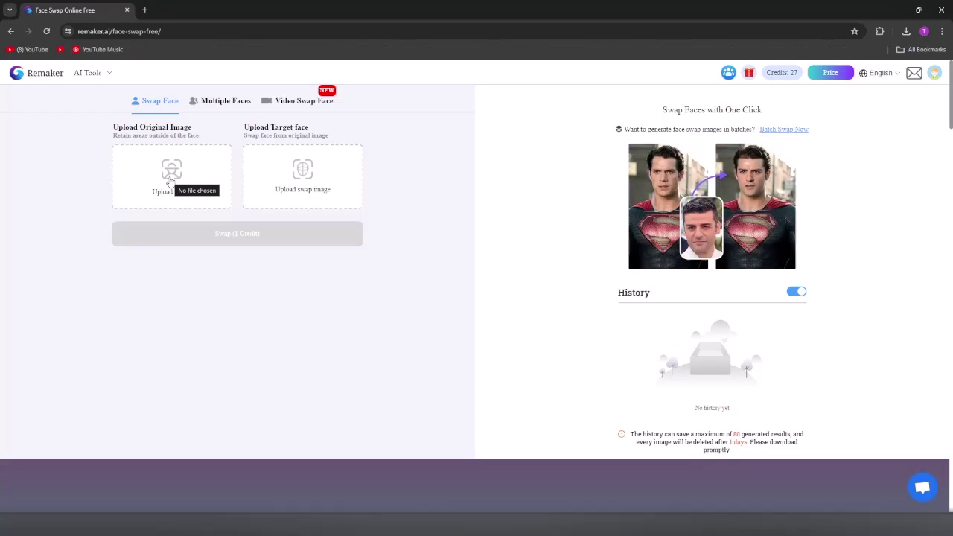
Step: Swap the in-game screenshot's face onto RenderProgress.png and view the result full size
left_click(170, 183)
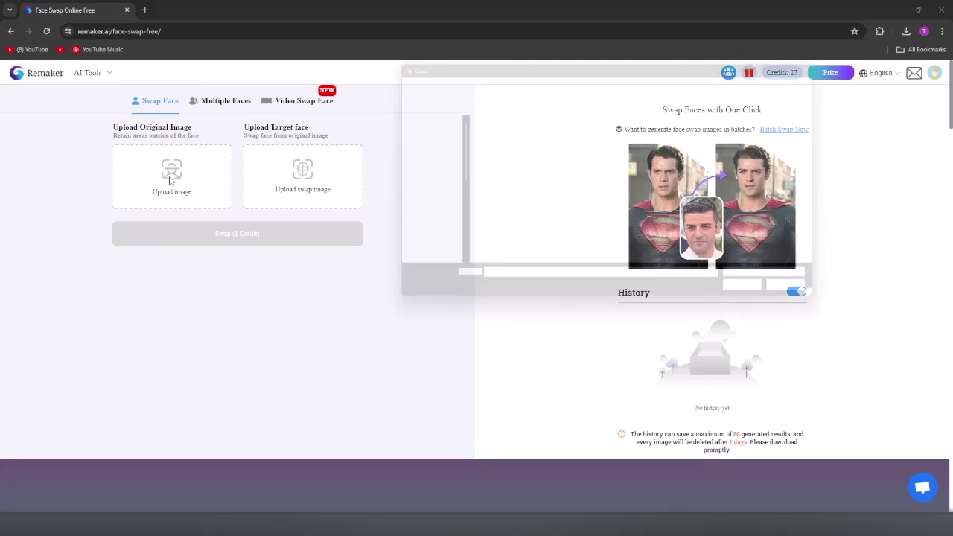
double_click(761, 141)
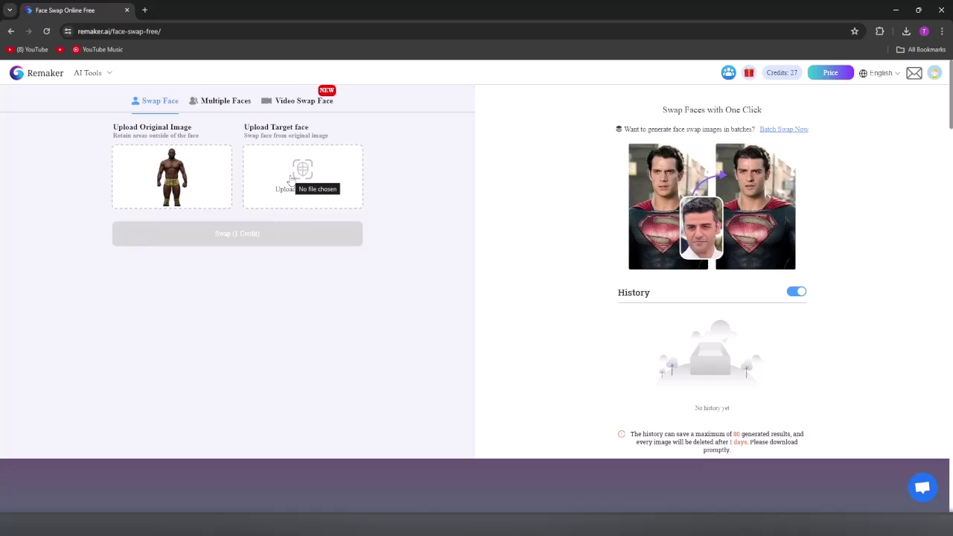
left_click(291, 180)
double_click(813, 153)
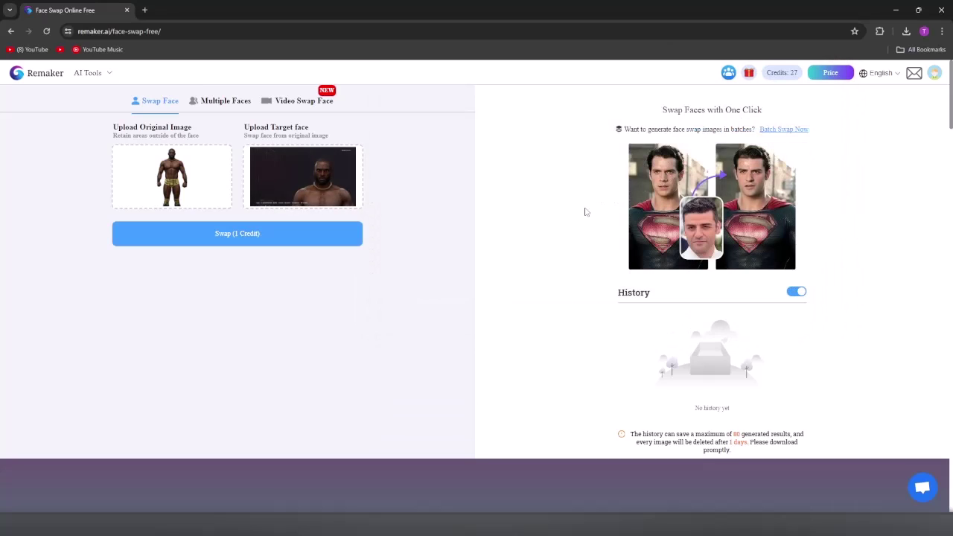
left_click(233, 242)
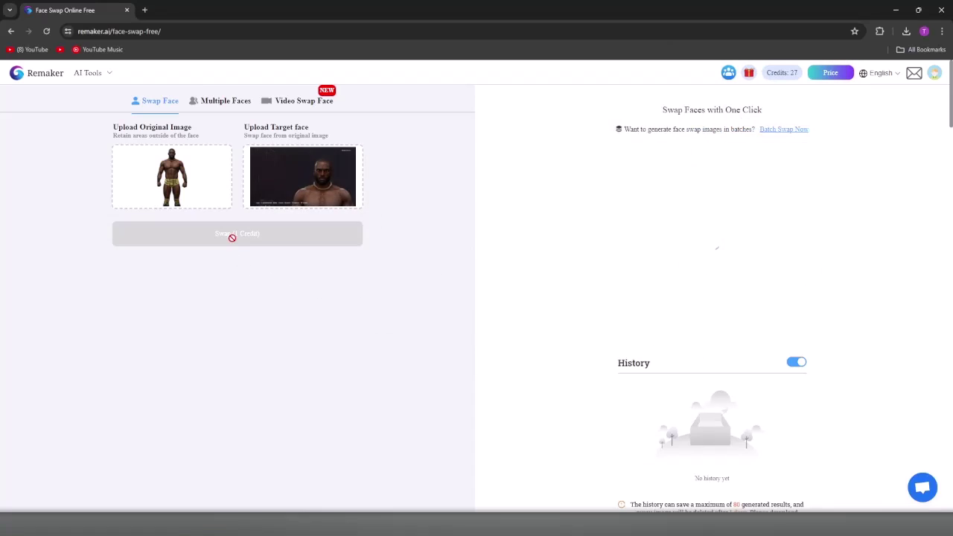
left_click(647, 422)
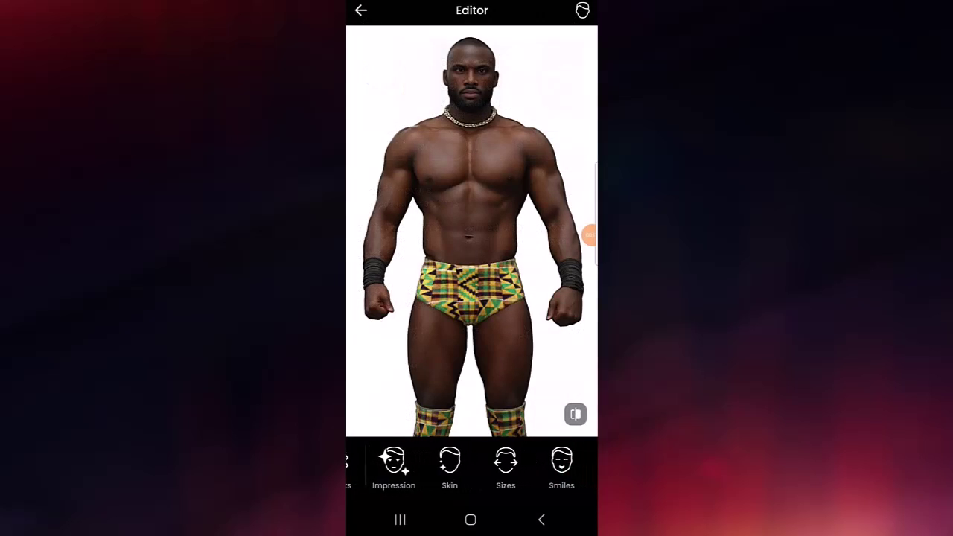
Step: Apply FaceApp's Tight smile preset to the wrestler after trying Classic
scroll(471, 465, "right", 3)
scroll(472, 465, "right", 3)
scroll(471, 466, "right", 3)
scroll(472, 466, "left", 6)
left_click(432, 462)
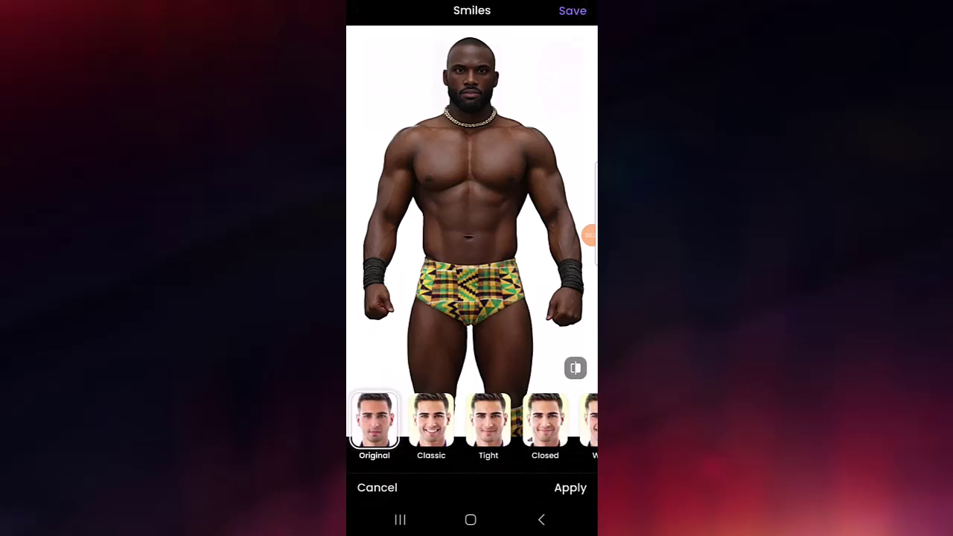
left_click(431, 421)
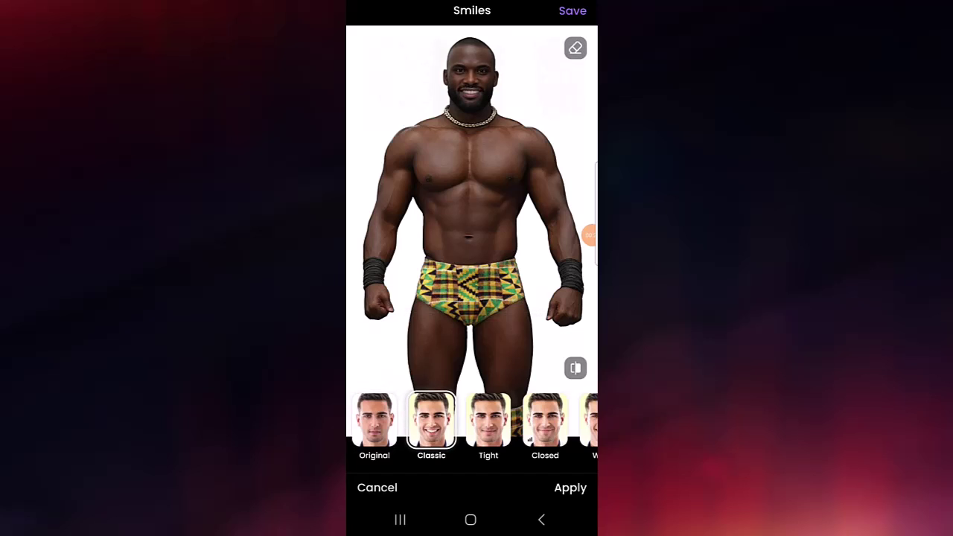
left_click(488, 421)
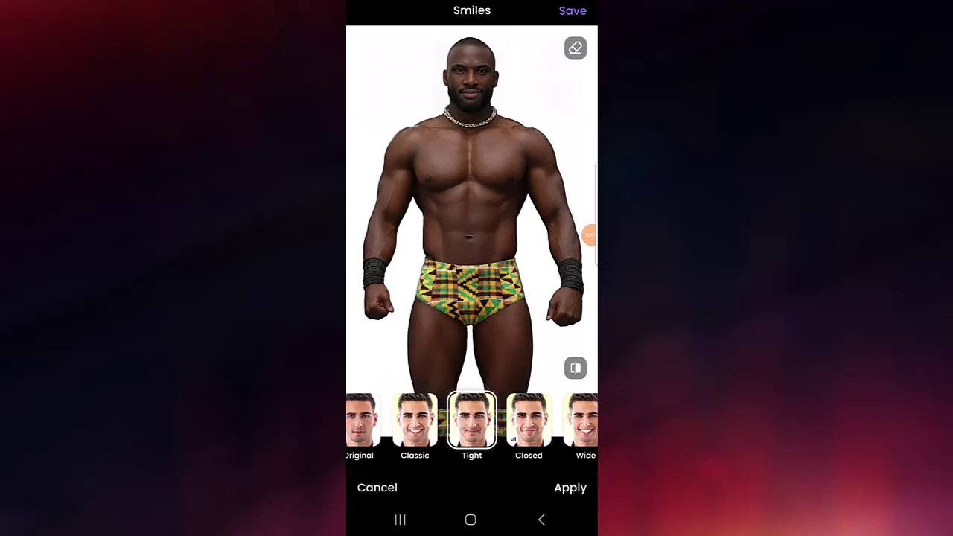
scroll(473, 421, "left", 1)
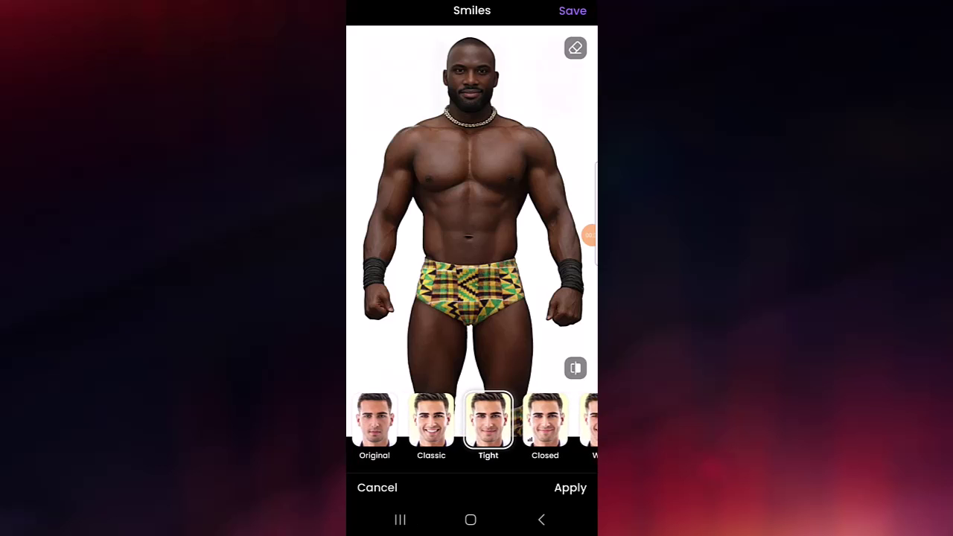
scroll(472, 421, "right", 1)
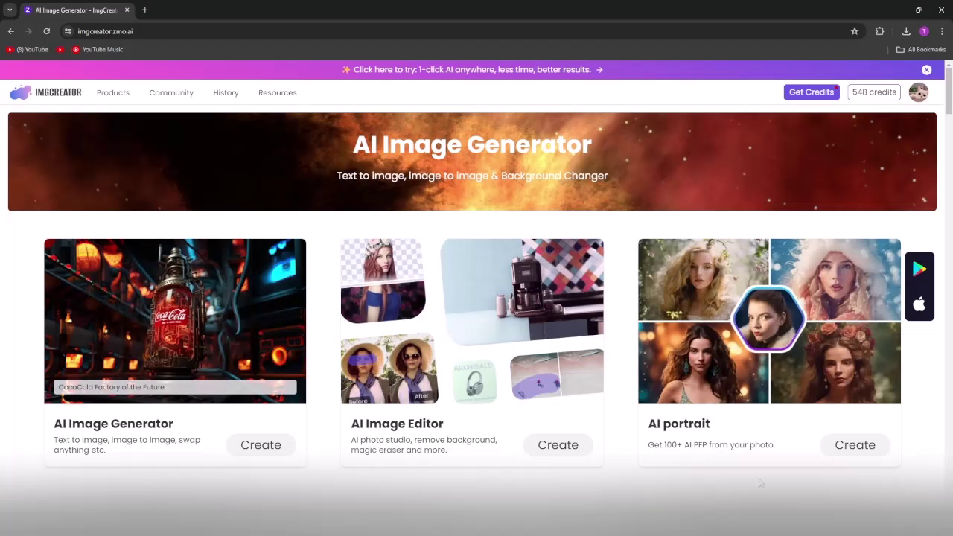
Step: Set the wrestler image's background to transparent in the AI Image Editor and download it
left_click(554, 447)
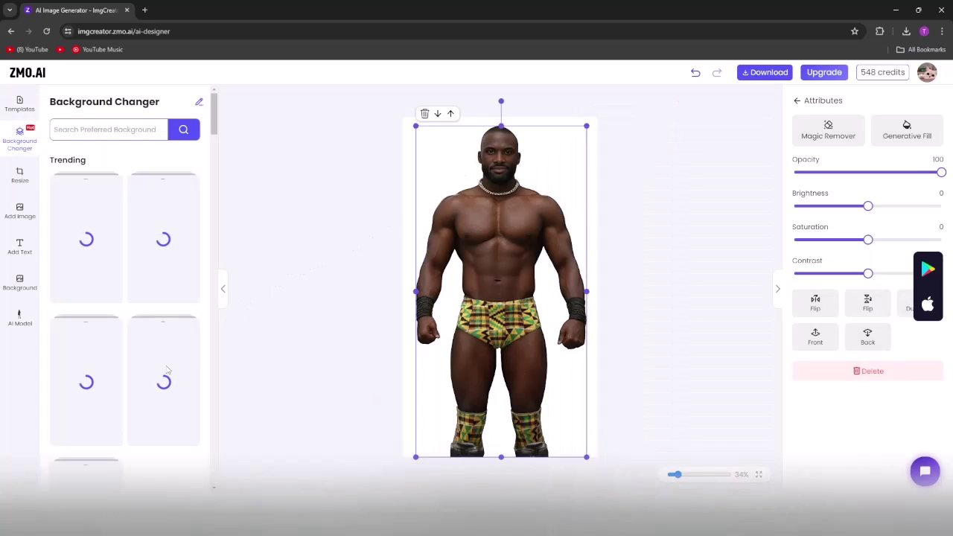
left_click(19, 281)
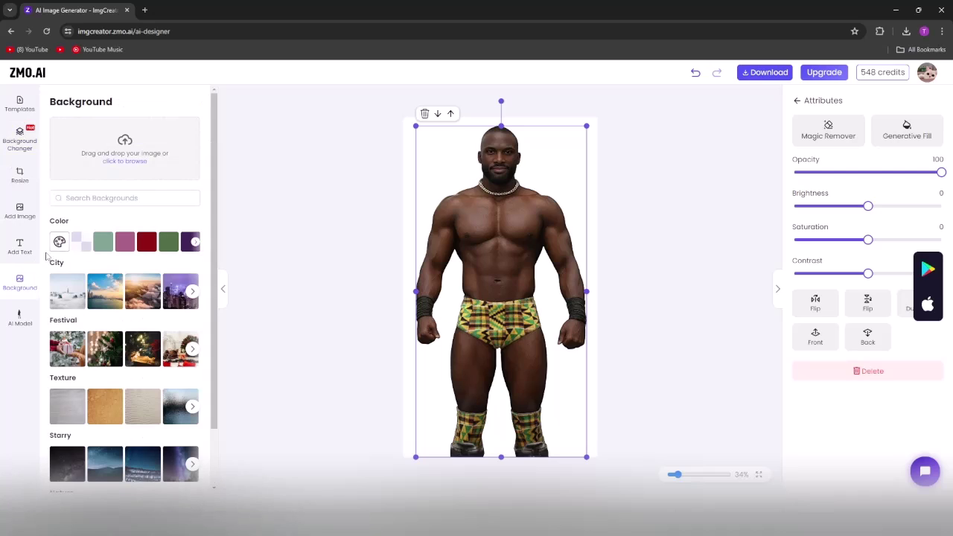
left_click(78, 240)
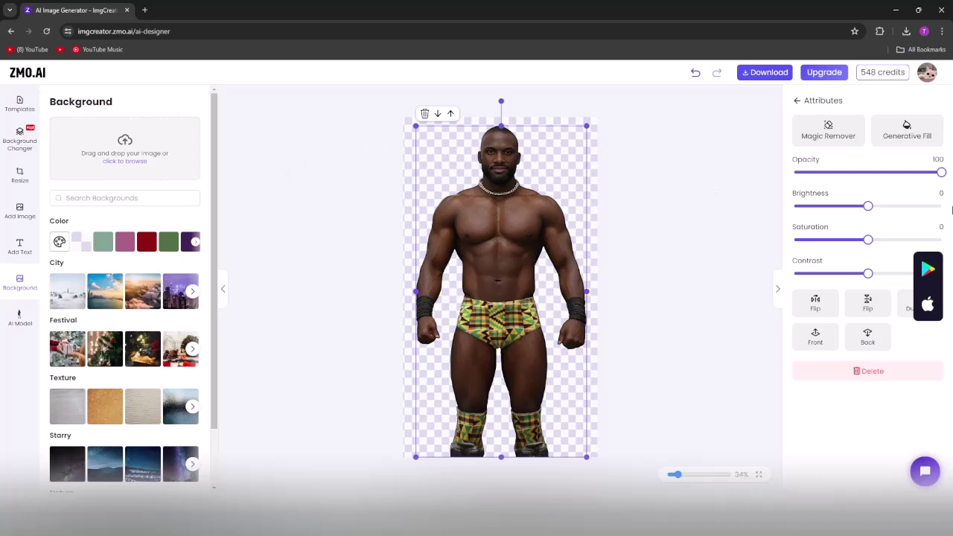
left_click(771, 79)
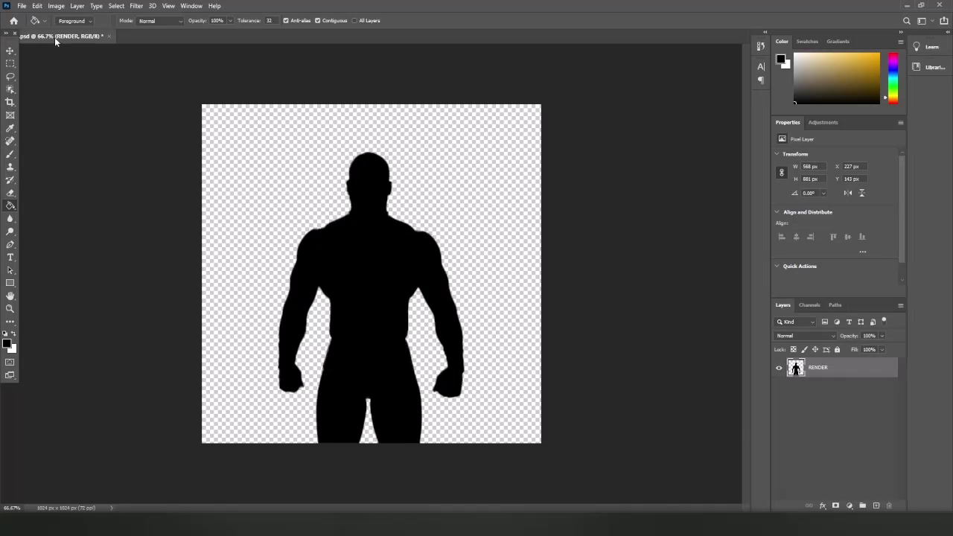
Step: Place FINAL.png as linked, then move and enlarge it over the RENDER silhouette
left_click(22, 6)
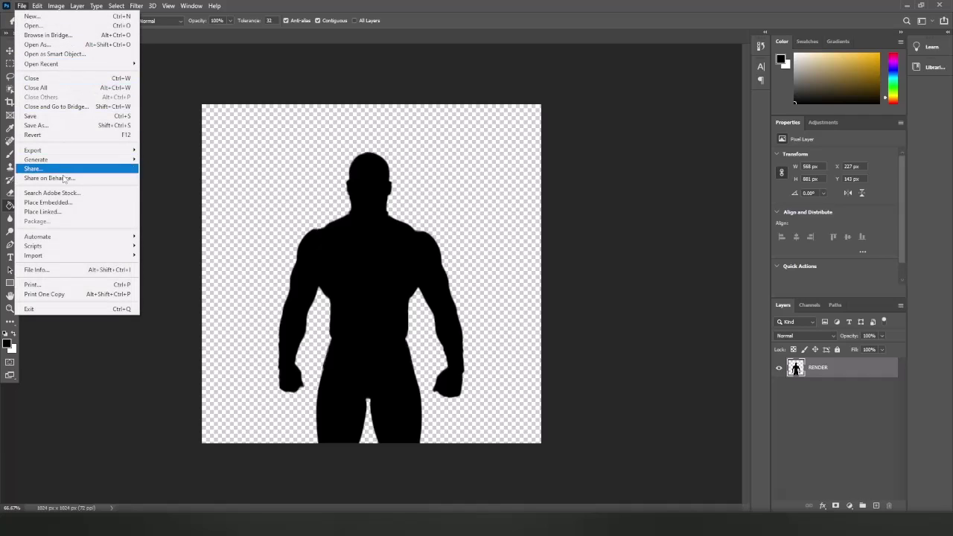
left_click(66, 213)
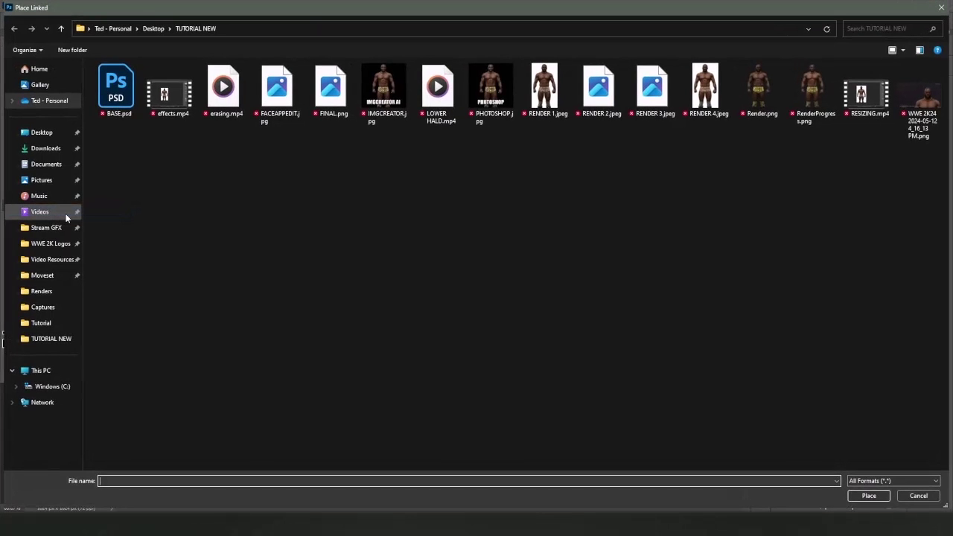
double_click(331, 88)
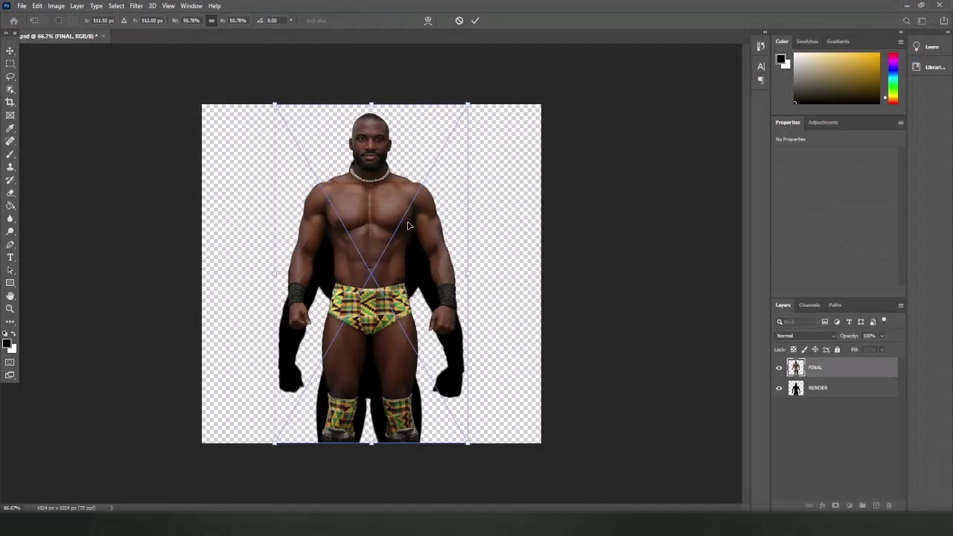
left_click_drag(421, 217, 444, 223)
left_click_drag(475, 149, 481, 139)
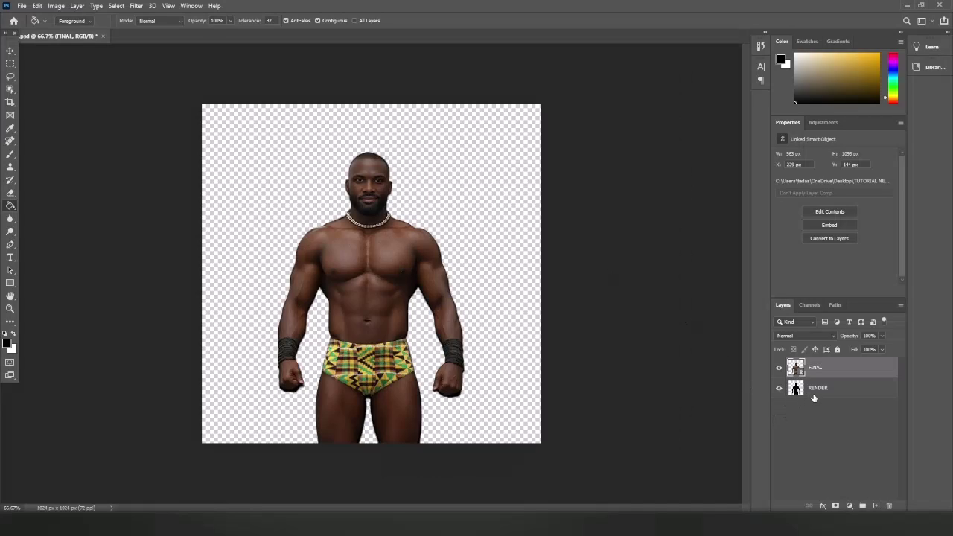
left_click(817, 395)
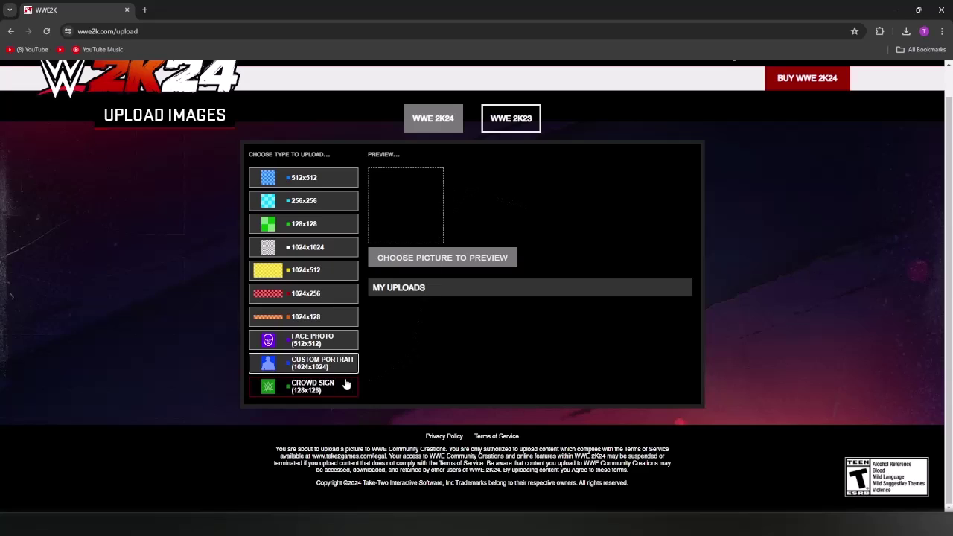
Step: Upload the wrestler image as a Custom Portrait (1024x1024) and agree to the terms
left_click(319, 365)
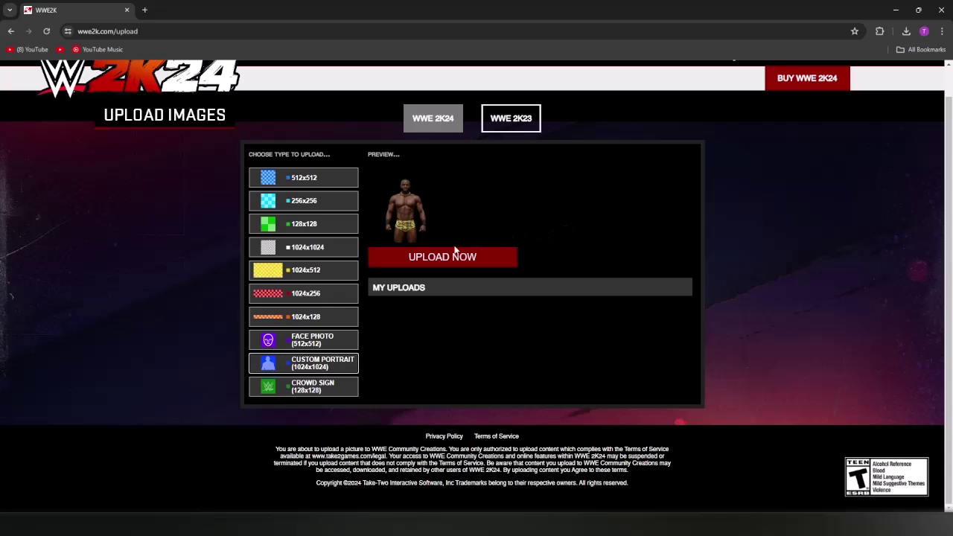
left_click(443, 257)
left_click(448, 244)
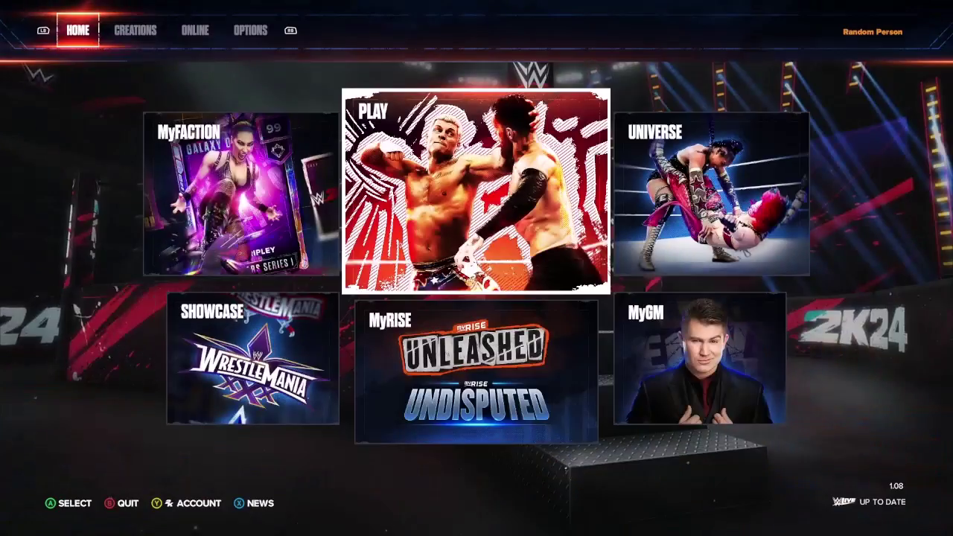
Step: Download the uploaded custom portrait from the Community Creations Image Manager
key("e")
key("e")
key("Return")
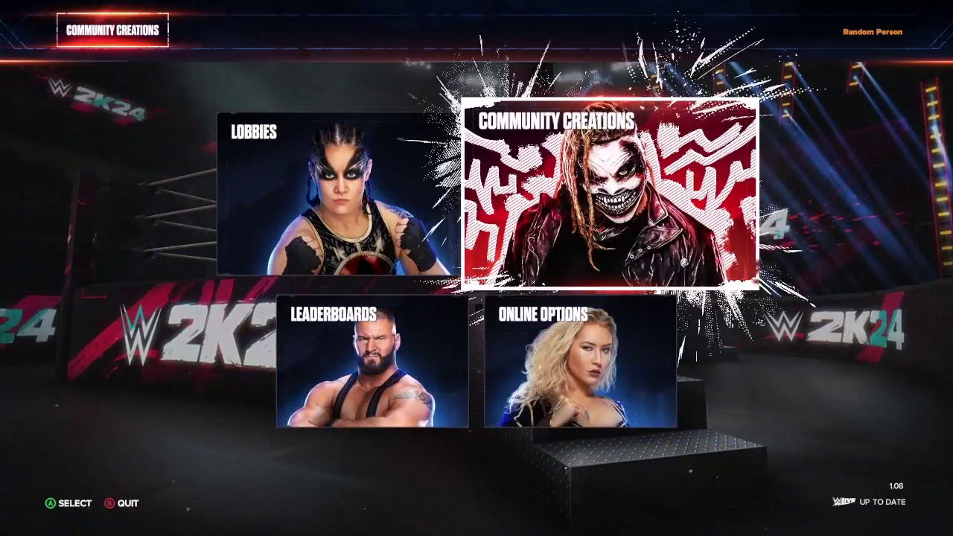
key("Right")
key("Right")
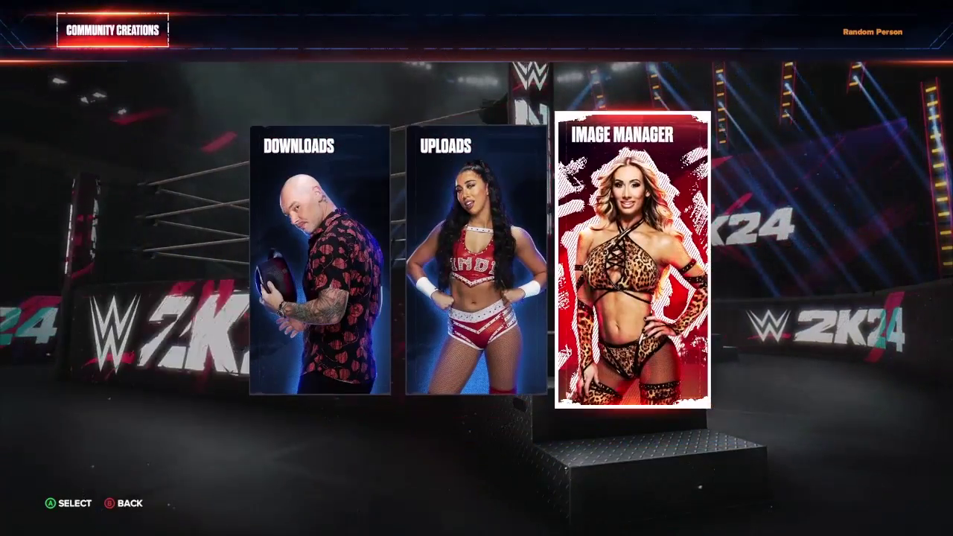
key("Return")
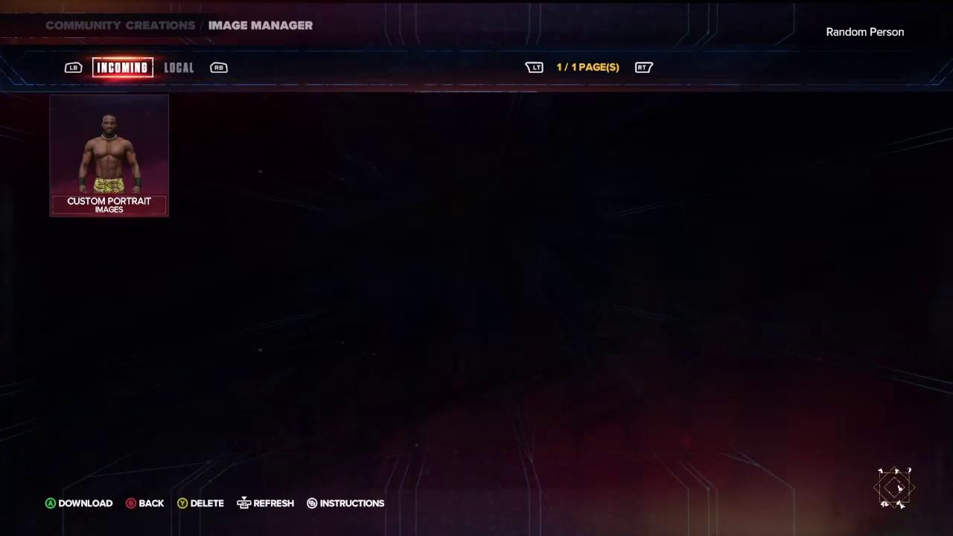
key("Return")
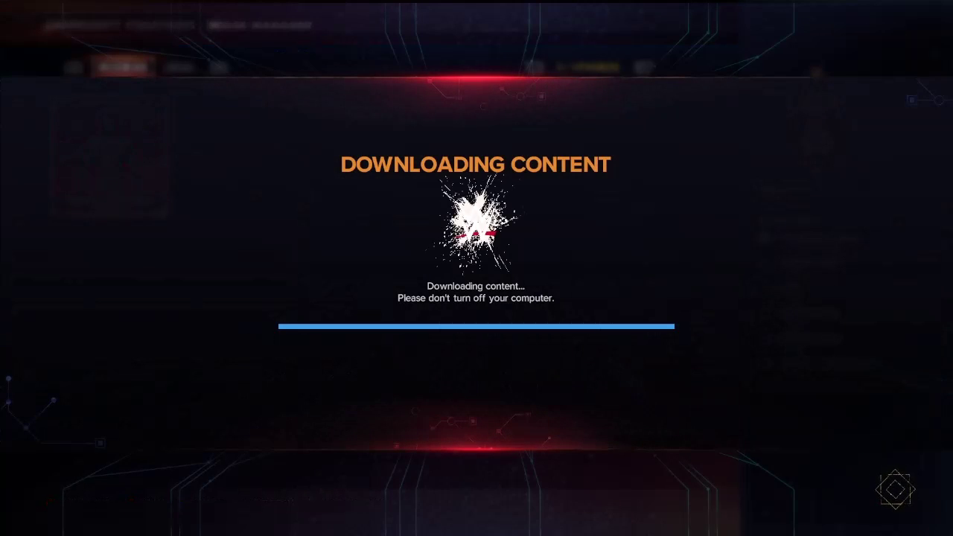
key("Escape")
Step: Set the newly downloaded portrait as the superstar's custom image under Personal Information
key("Down")
key("Down")
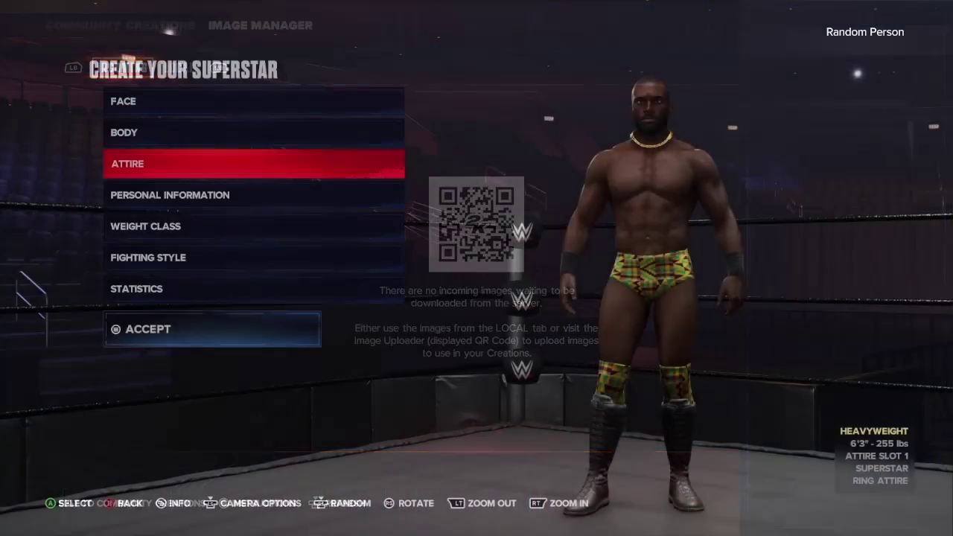
key("Down")
key("Return")
key("Down")
key("Return")
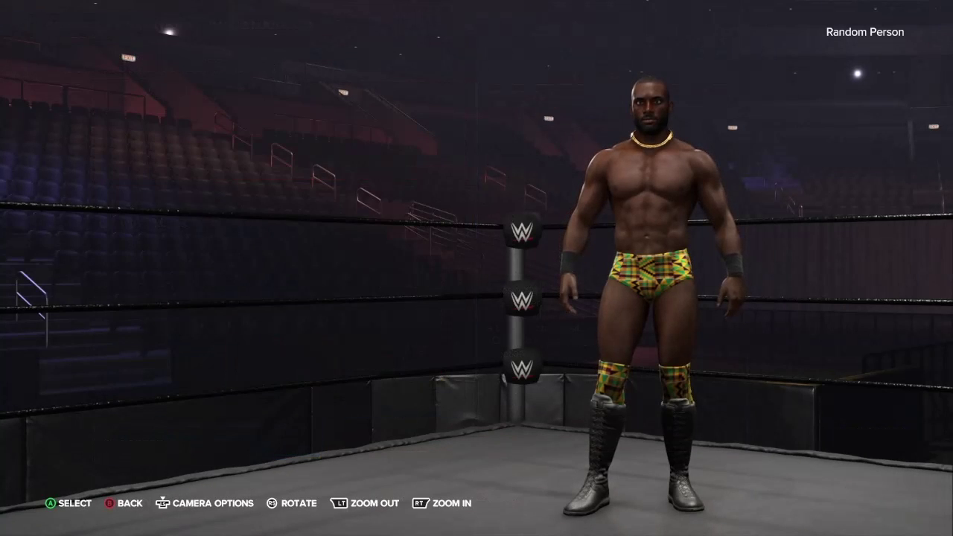
key("Up")
key("Left")
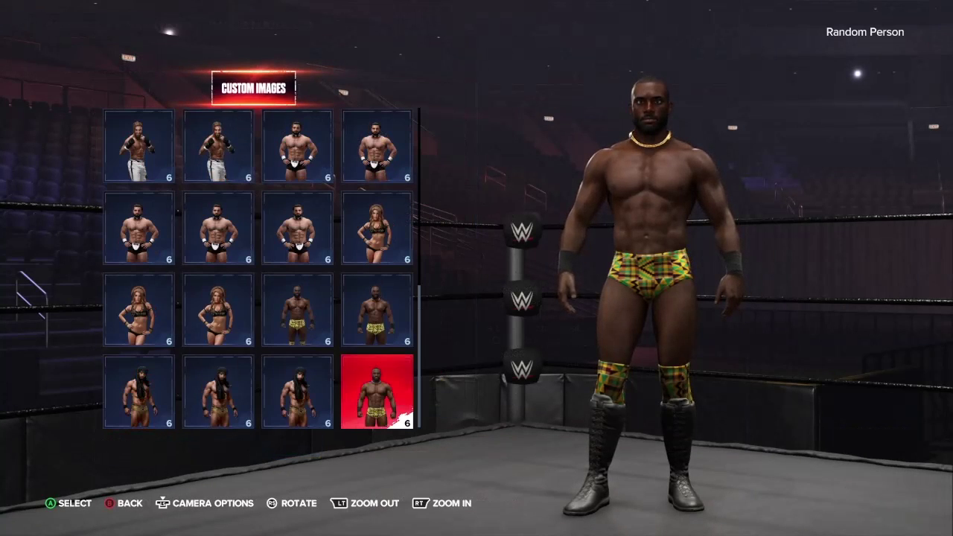
key("Return")
key("Escape")
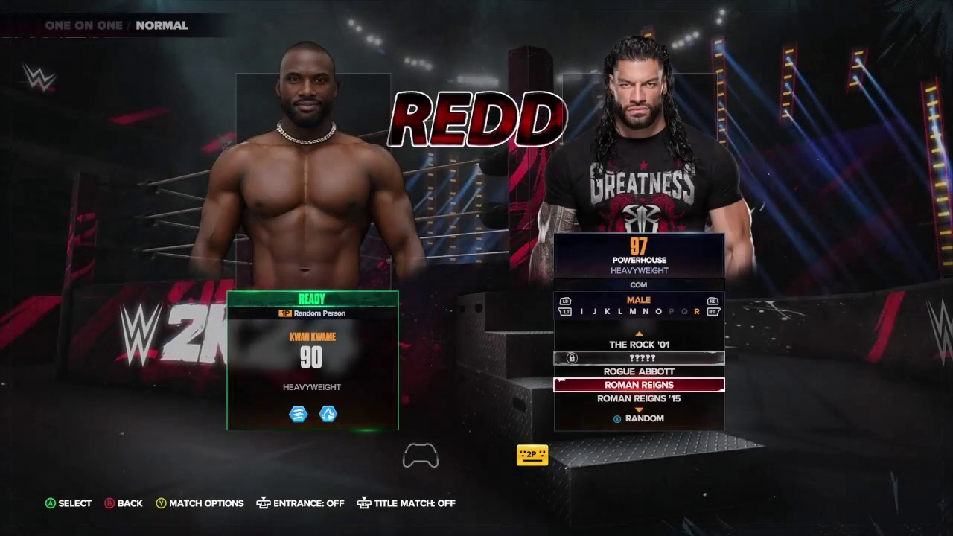
Step: Browse the roster and open the superstar's details to confirm the new realistic portrait
key("Up")
key("Up")
key("Up")
key("Up")
key("Up")
key("Up")
key("Up")
key("Up")
key("Up")
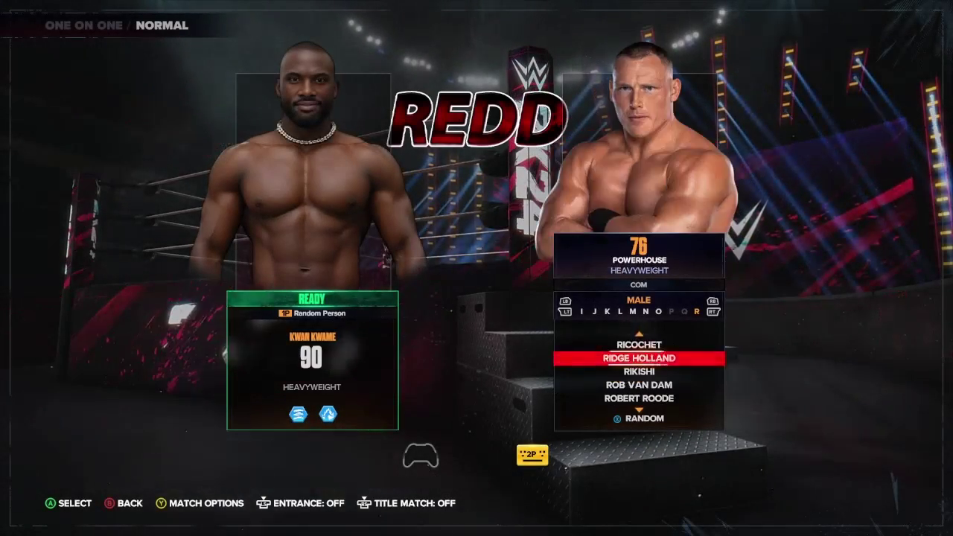
key("Up")
key("Up")
key("Up")
key("Up")
key("Up")
key("Up")
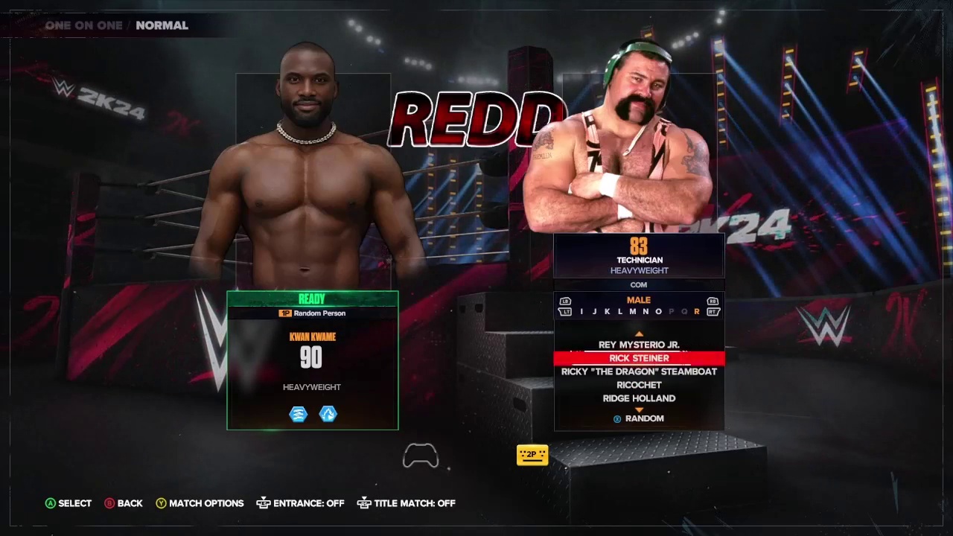
key("Tab")
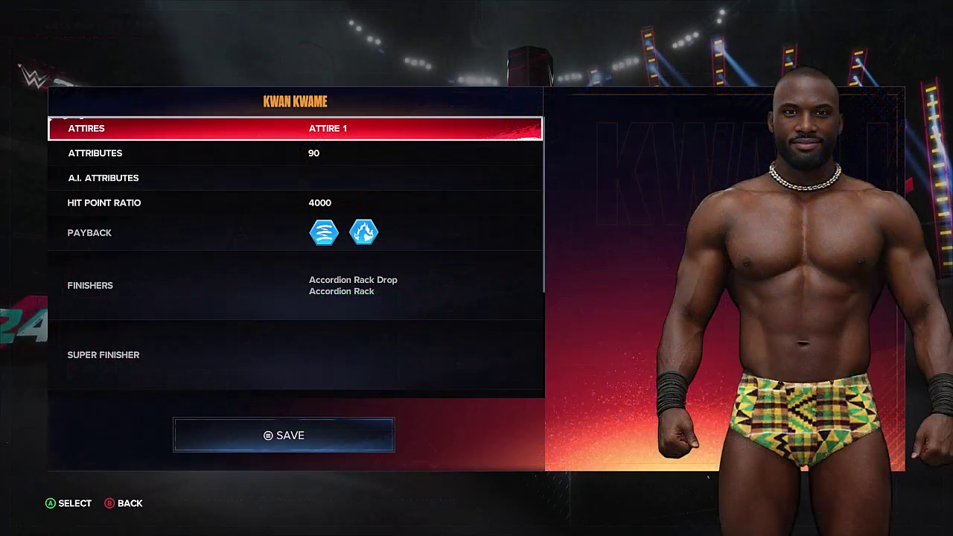